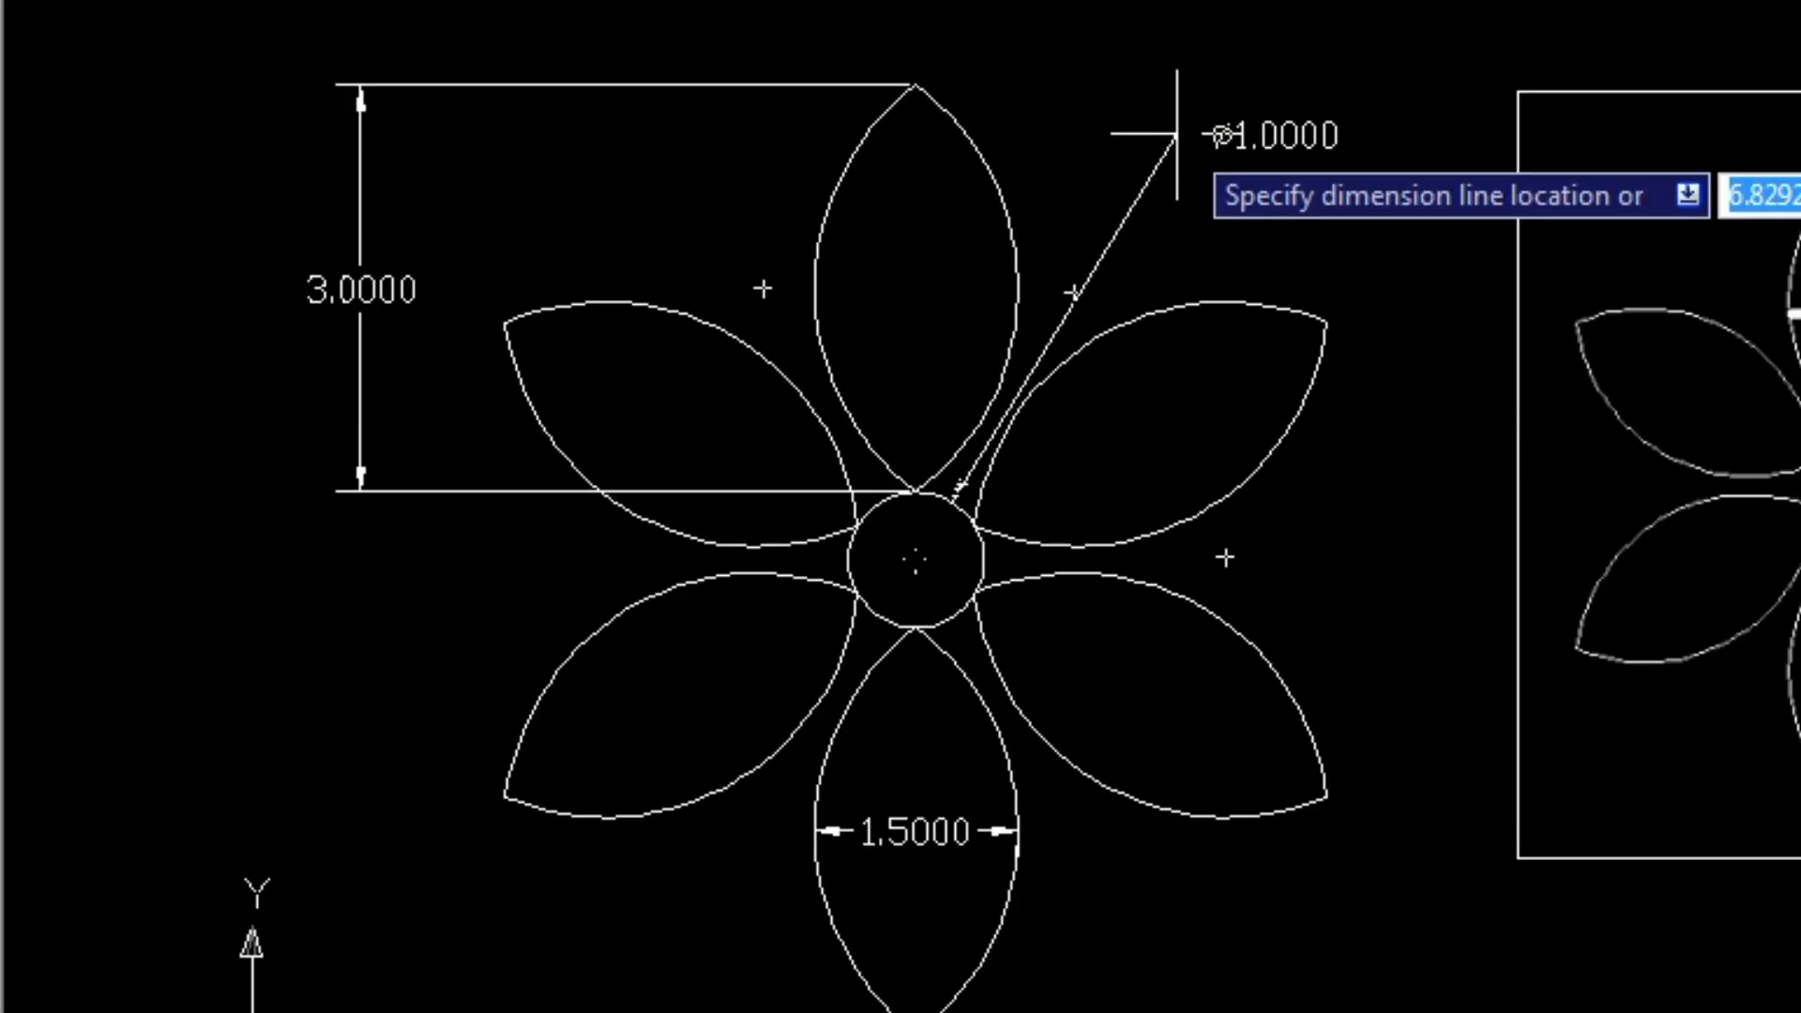
Place the centre circle's diameter dimension outside the flower and delete the framed reference picture beside it
{"action": "left_click", "coordinate": [1154, 150]}
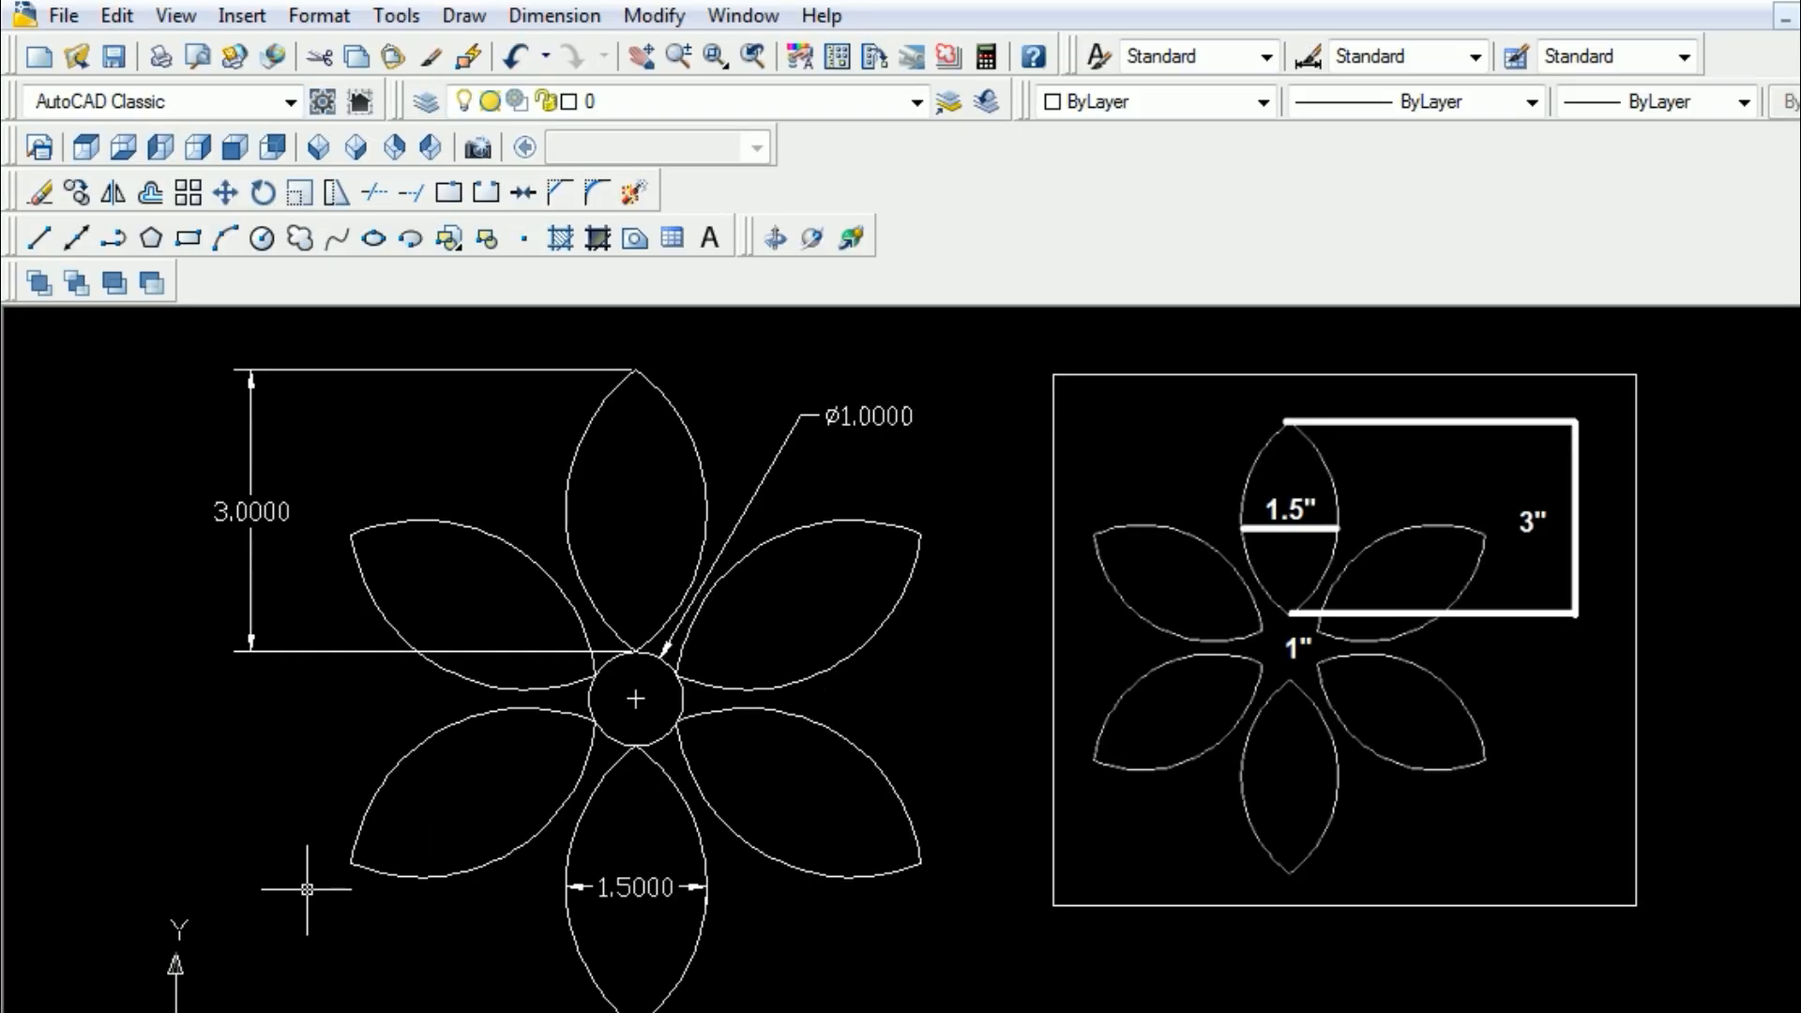
{"action": "left_click", "coordinate": [1199, 905]}
{"action": "key", "text": "Delete"}
Draw a vertical line 3 units long downward in the empty area beside the dimensioned flower
{"action": "type", "text": "l"}
{"action": "key", "text": "Return"}
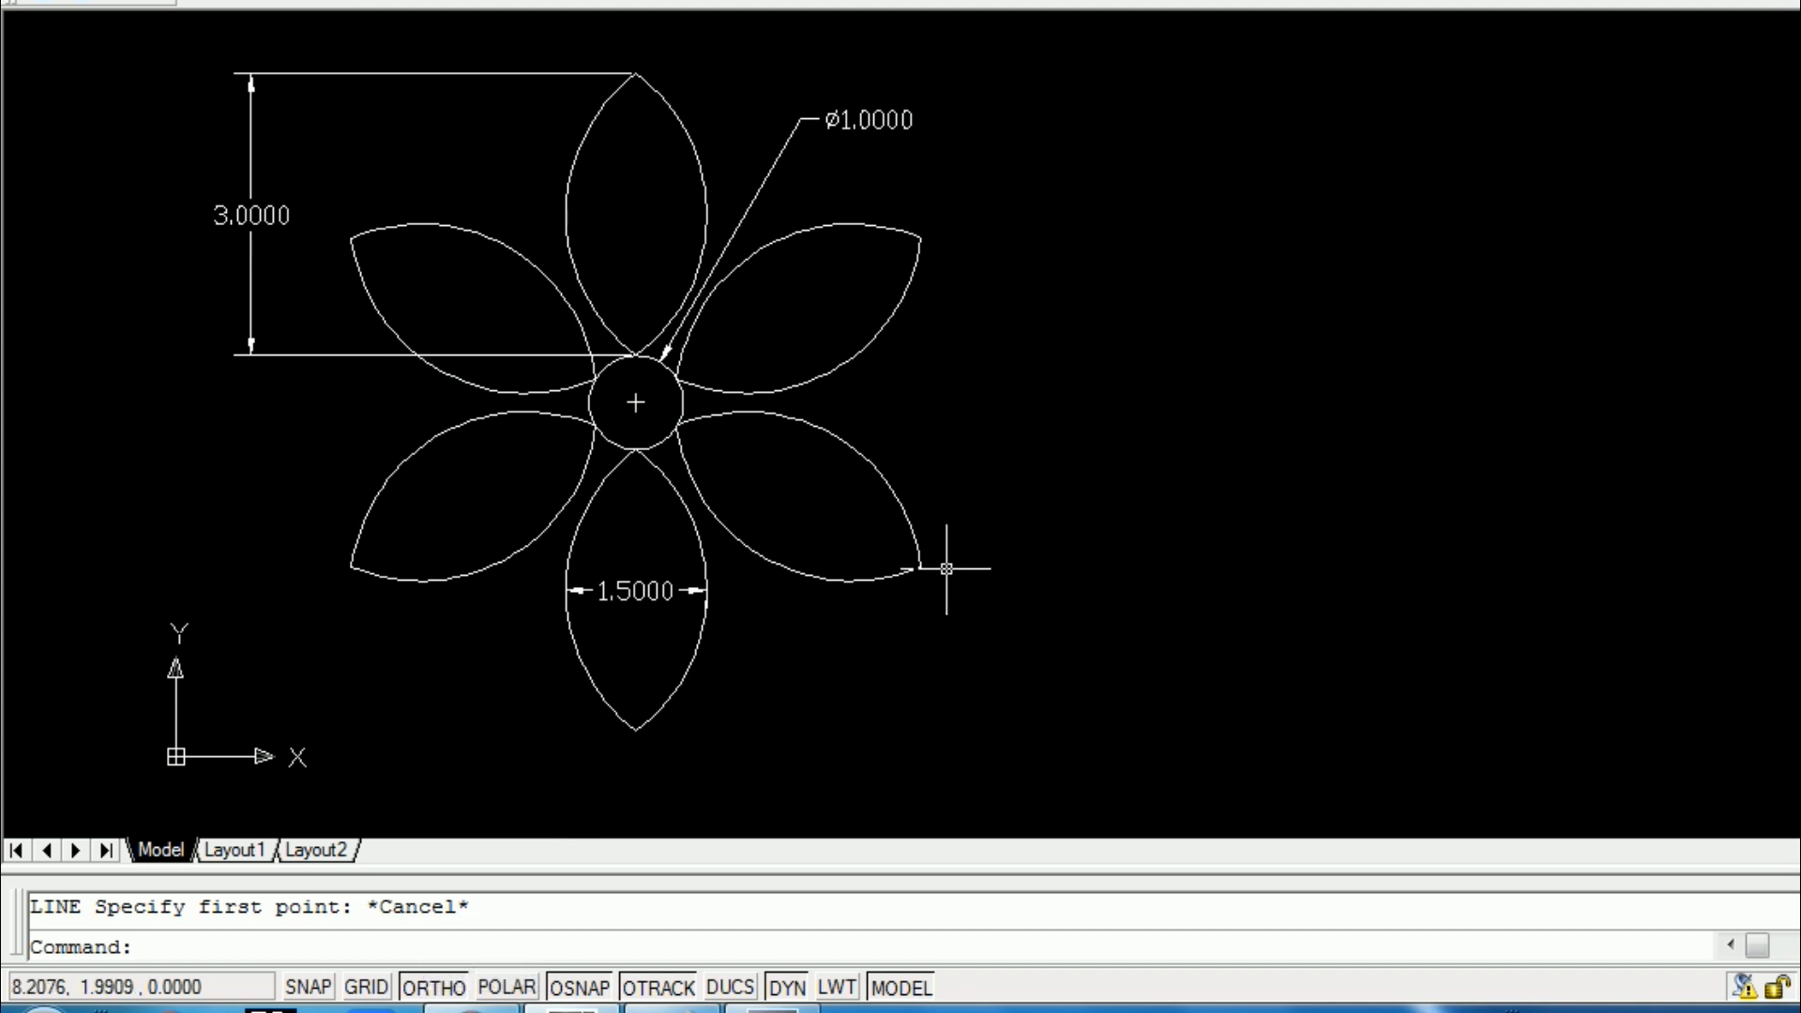
{"action": "type", "text": "l"}
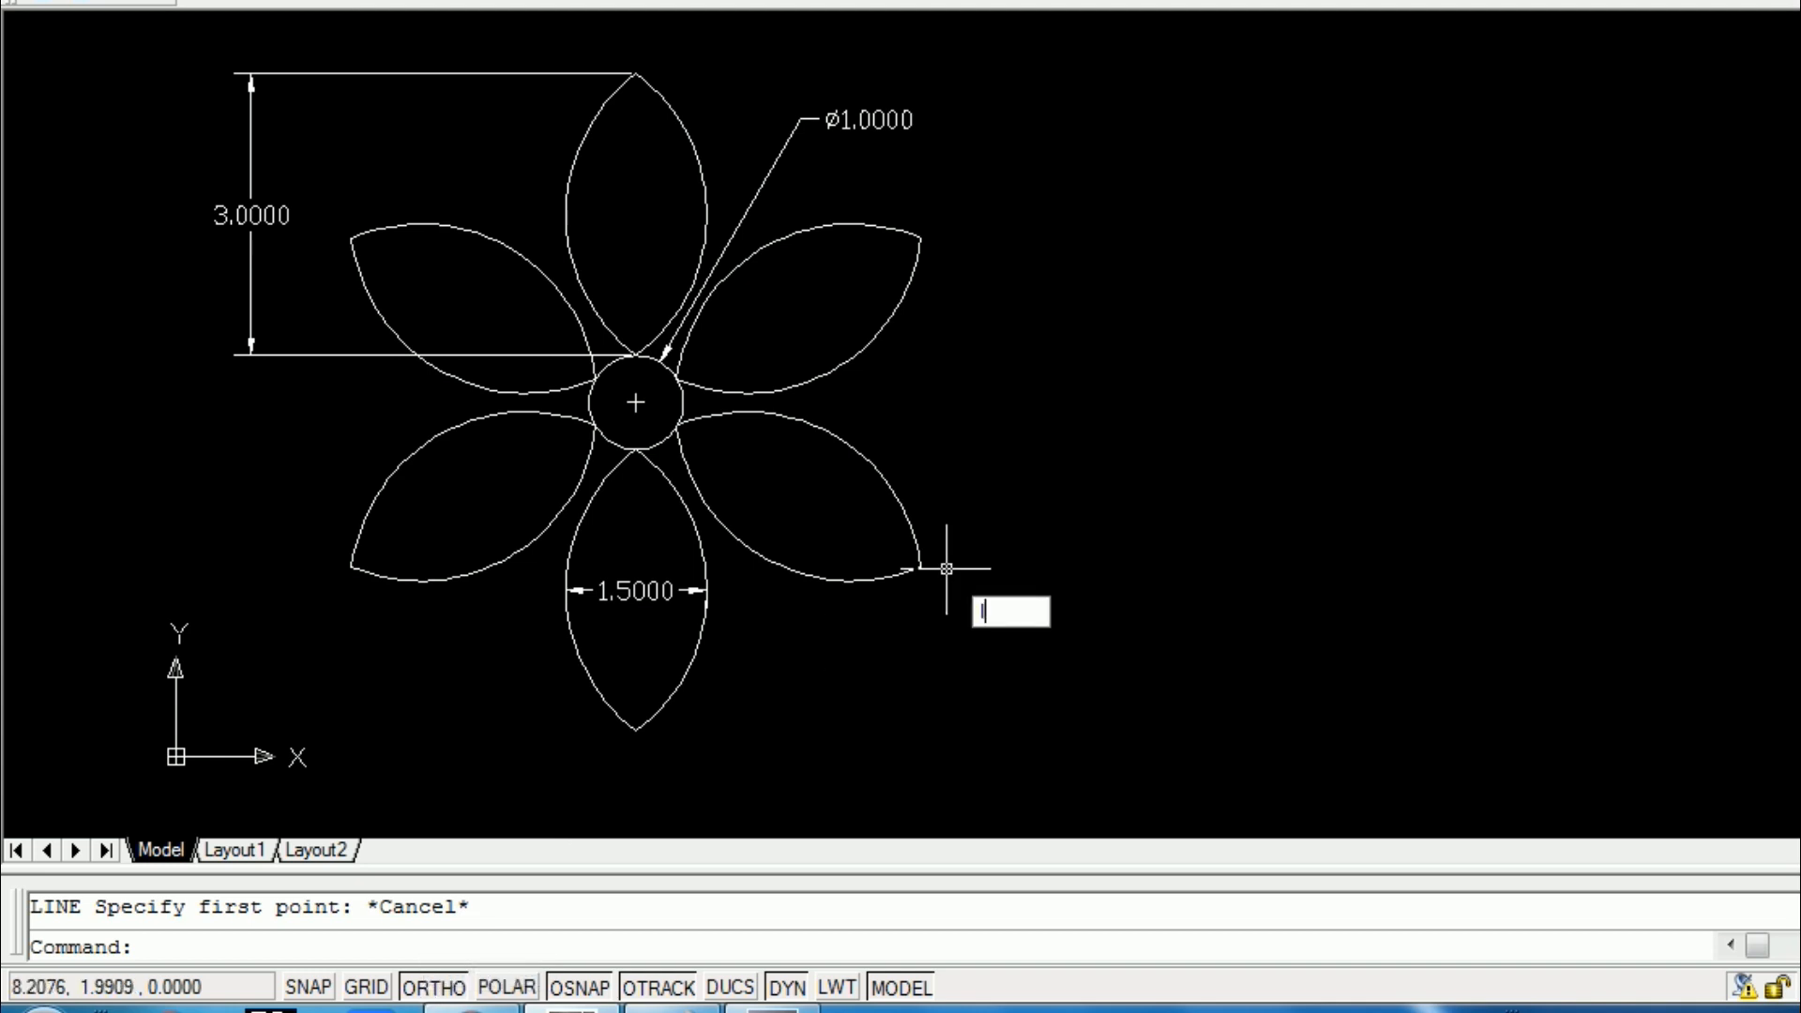
{"action": "key", "text": "Return"}
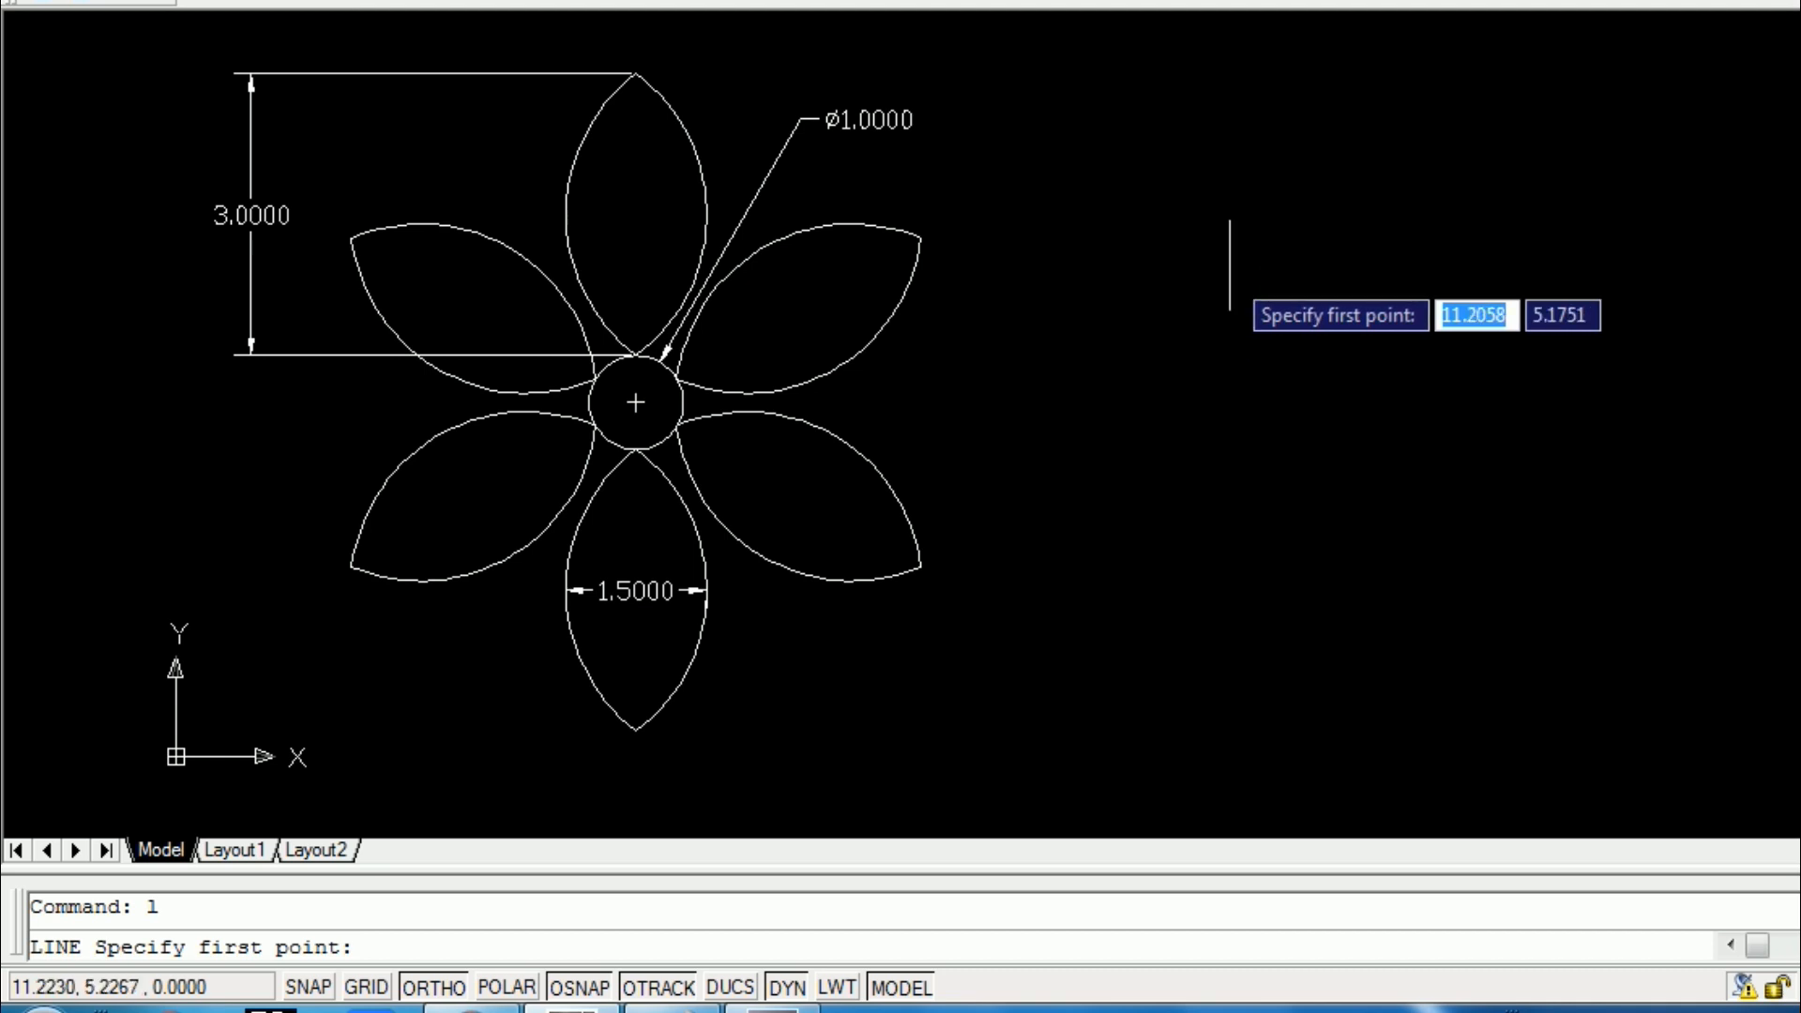
{"action": "left_click", "coordinate": [1237, 217]}
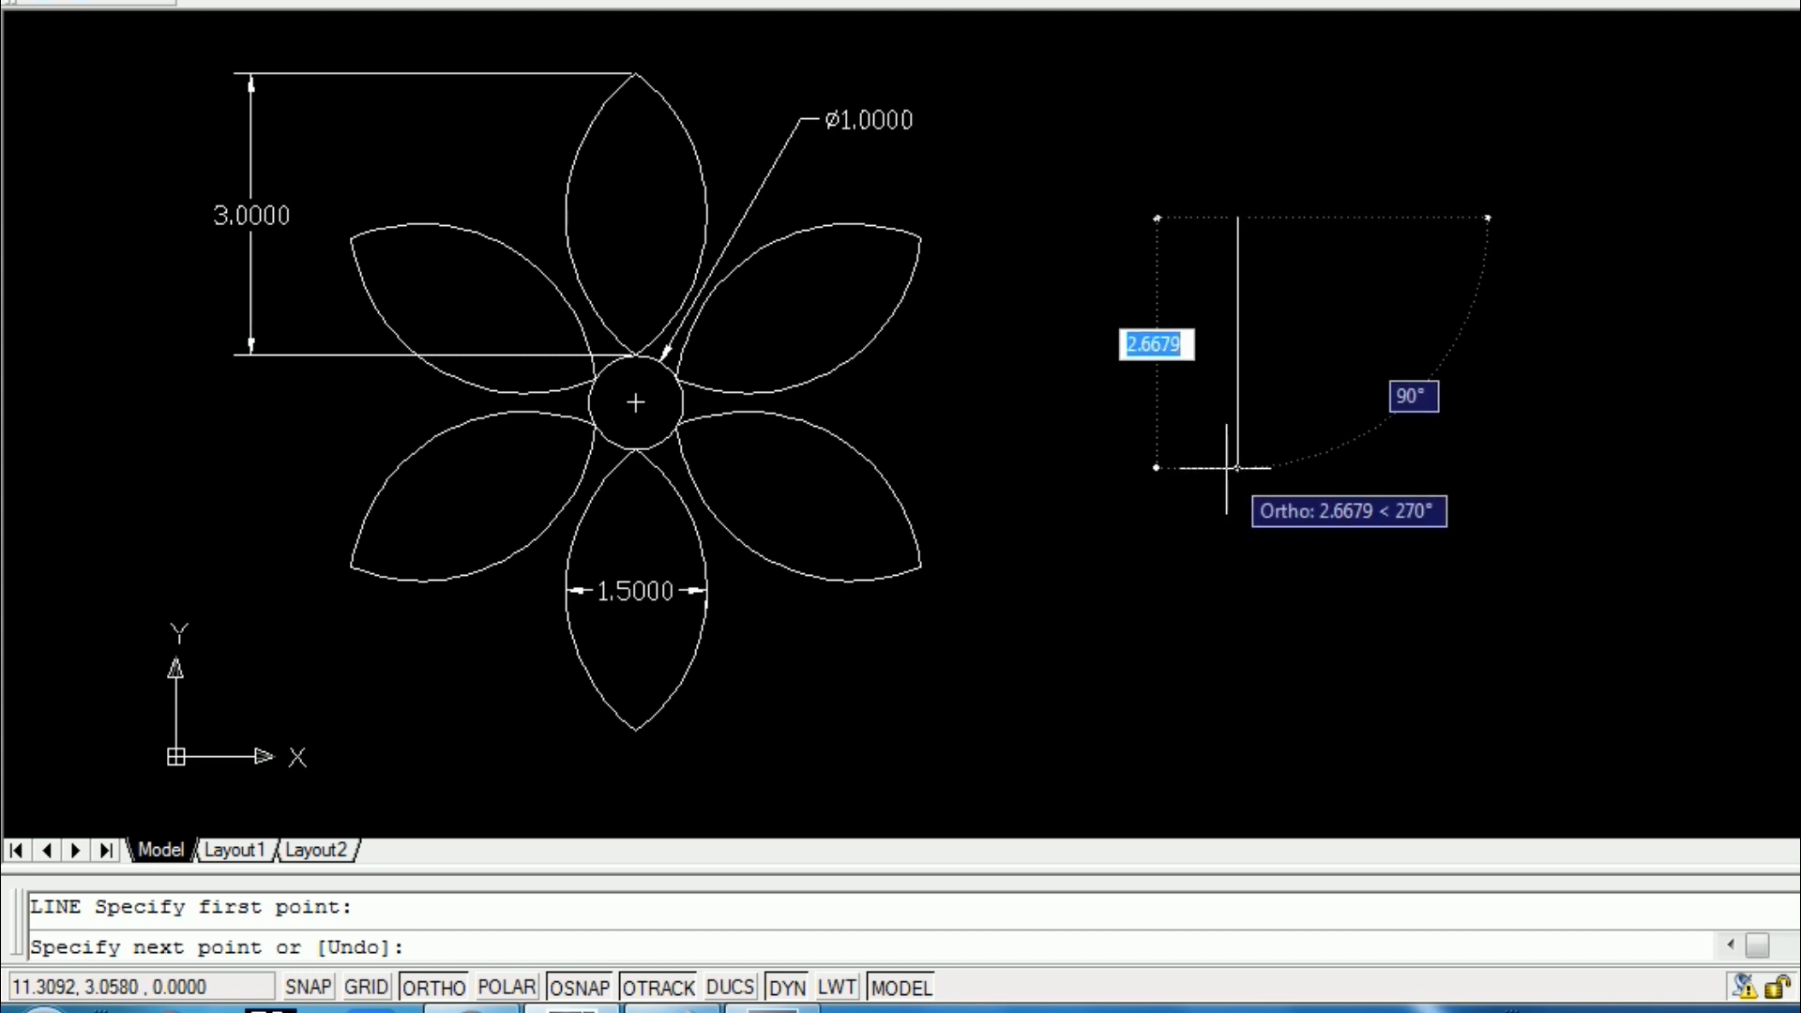
{"action": "type", "text": "3"}
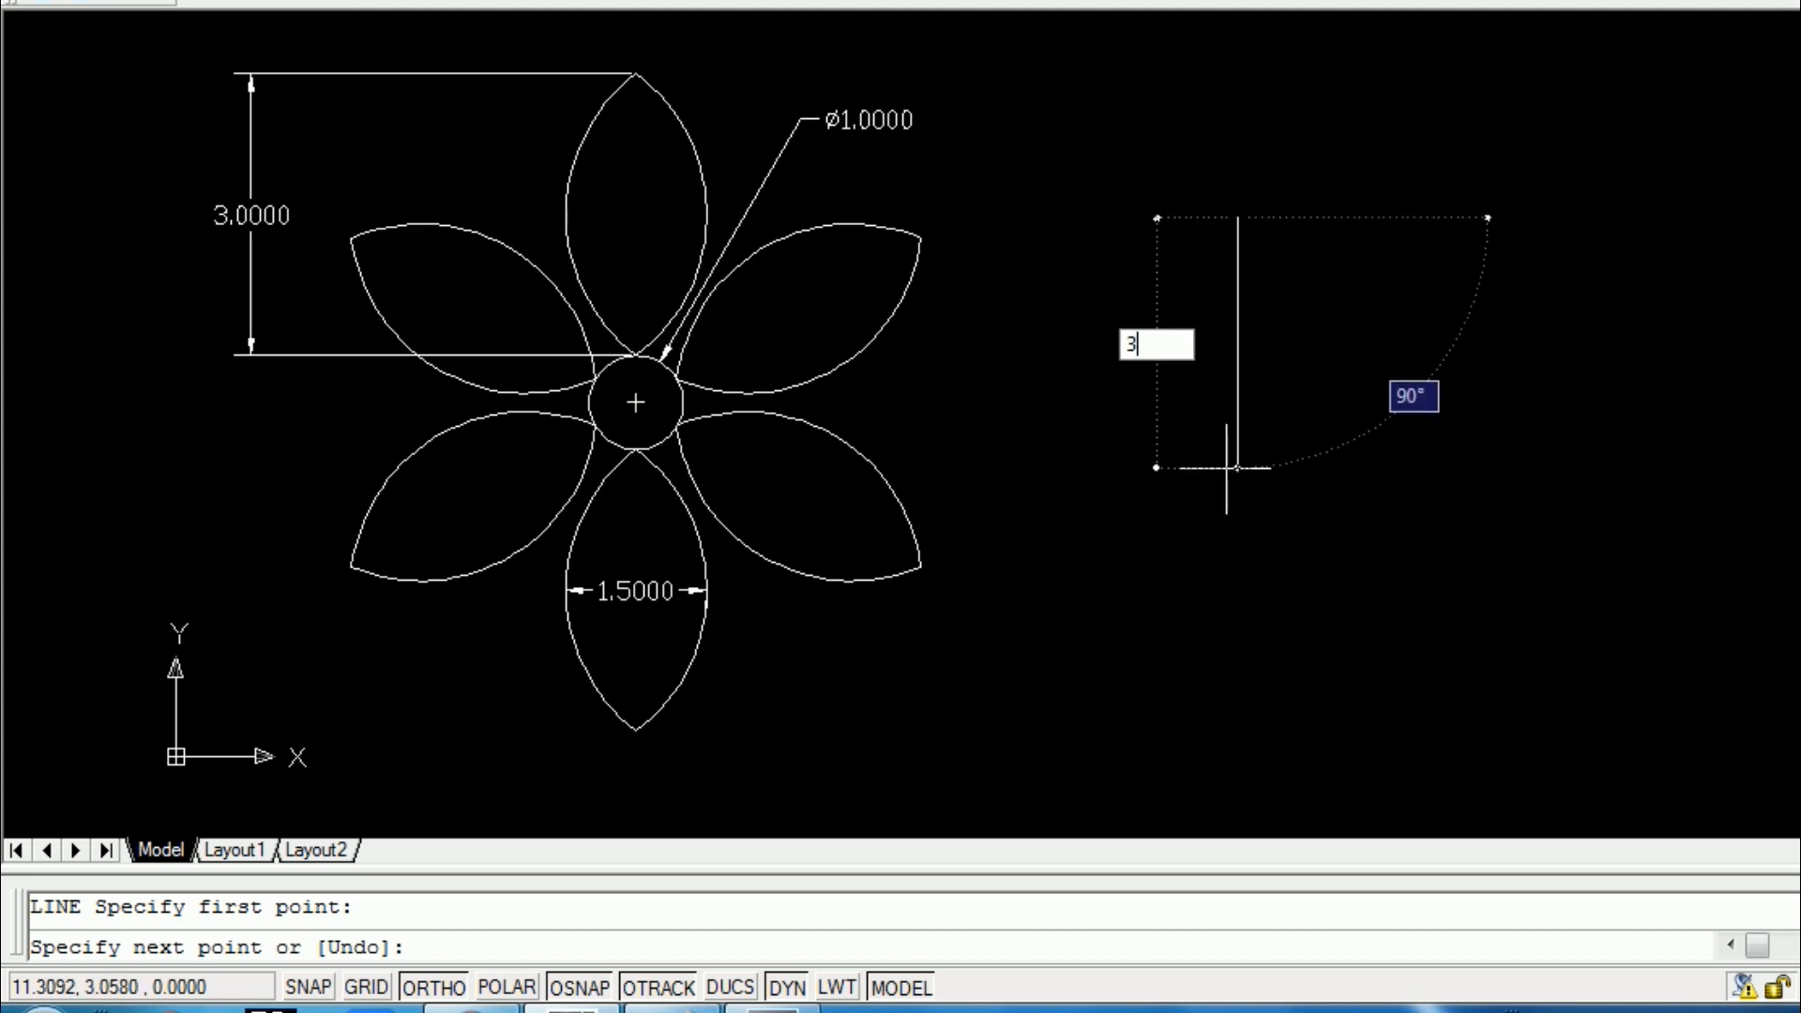
{"action": "key", "text": "Return"}
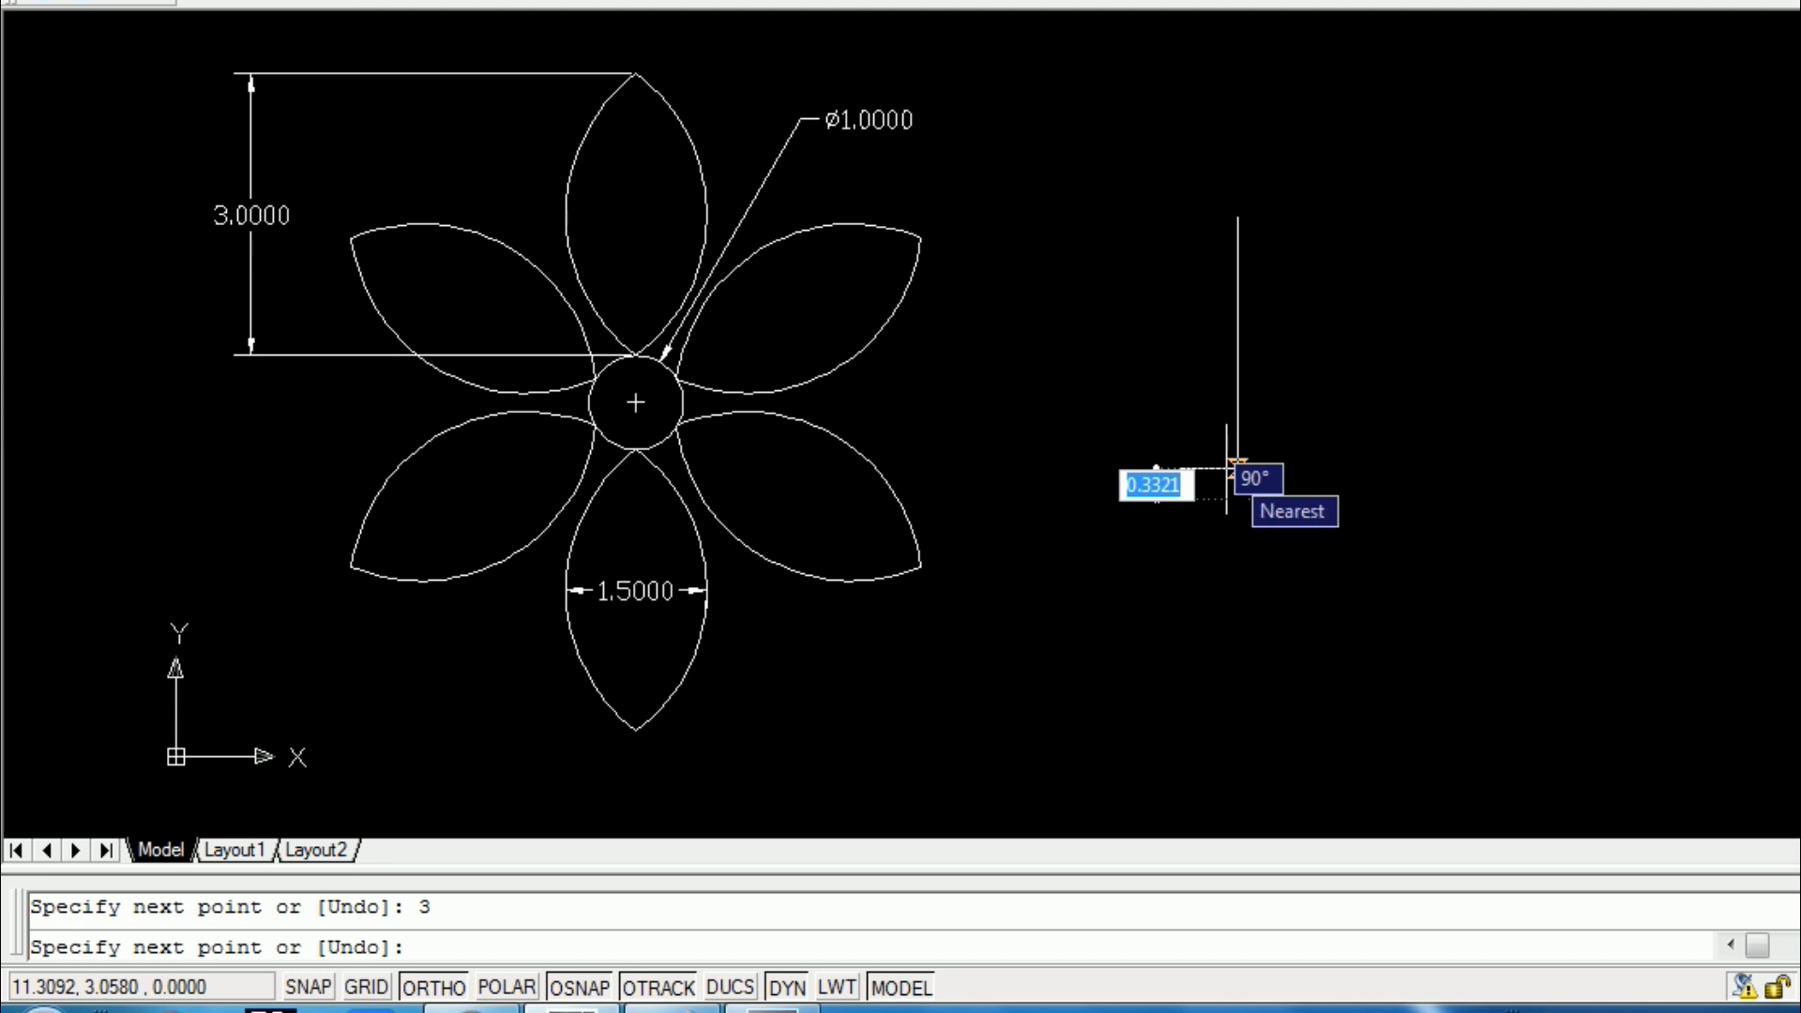
{"action": "key", "text": "Return"}
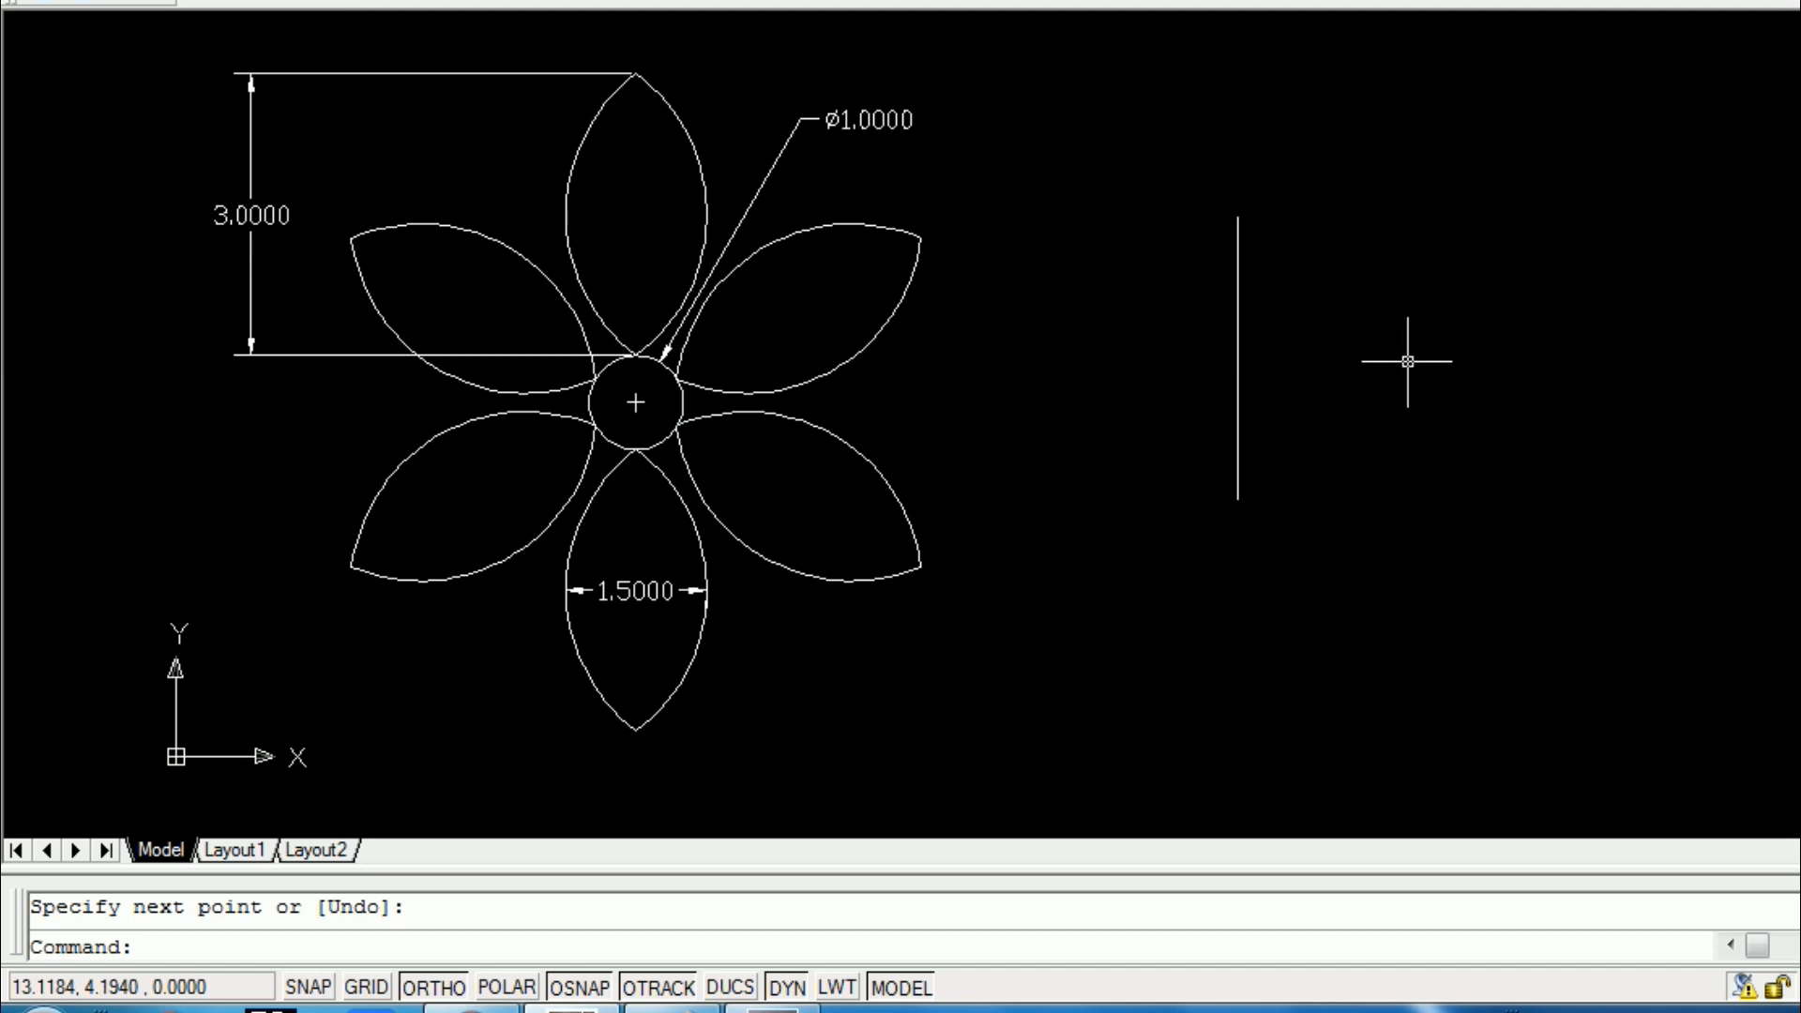
Check the drawing units and keep Inches as the insertion scale
{"action": "type", "text": "un"}
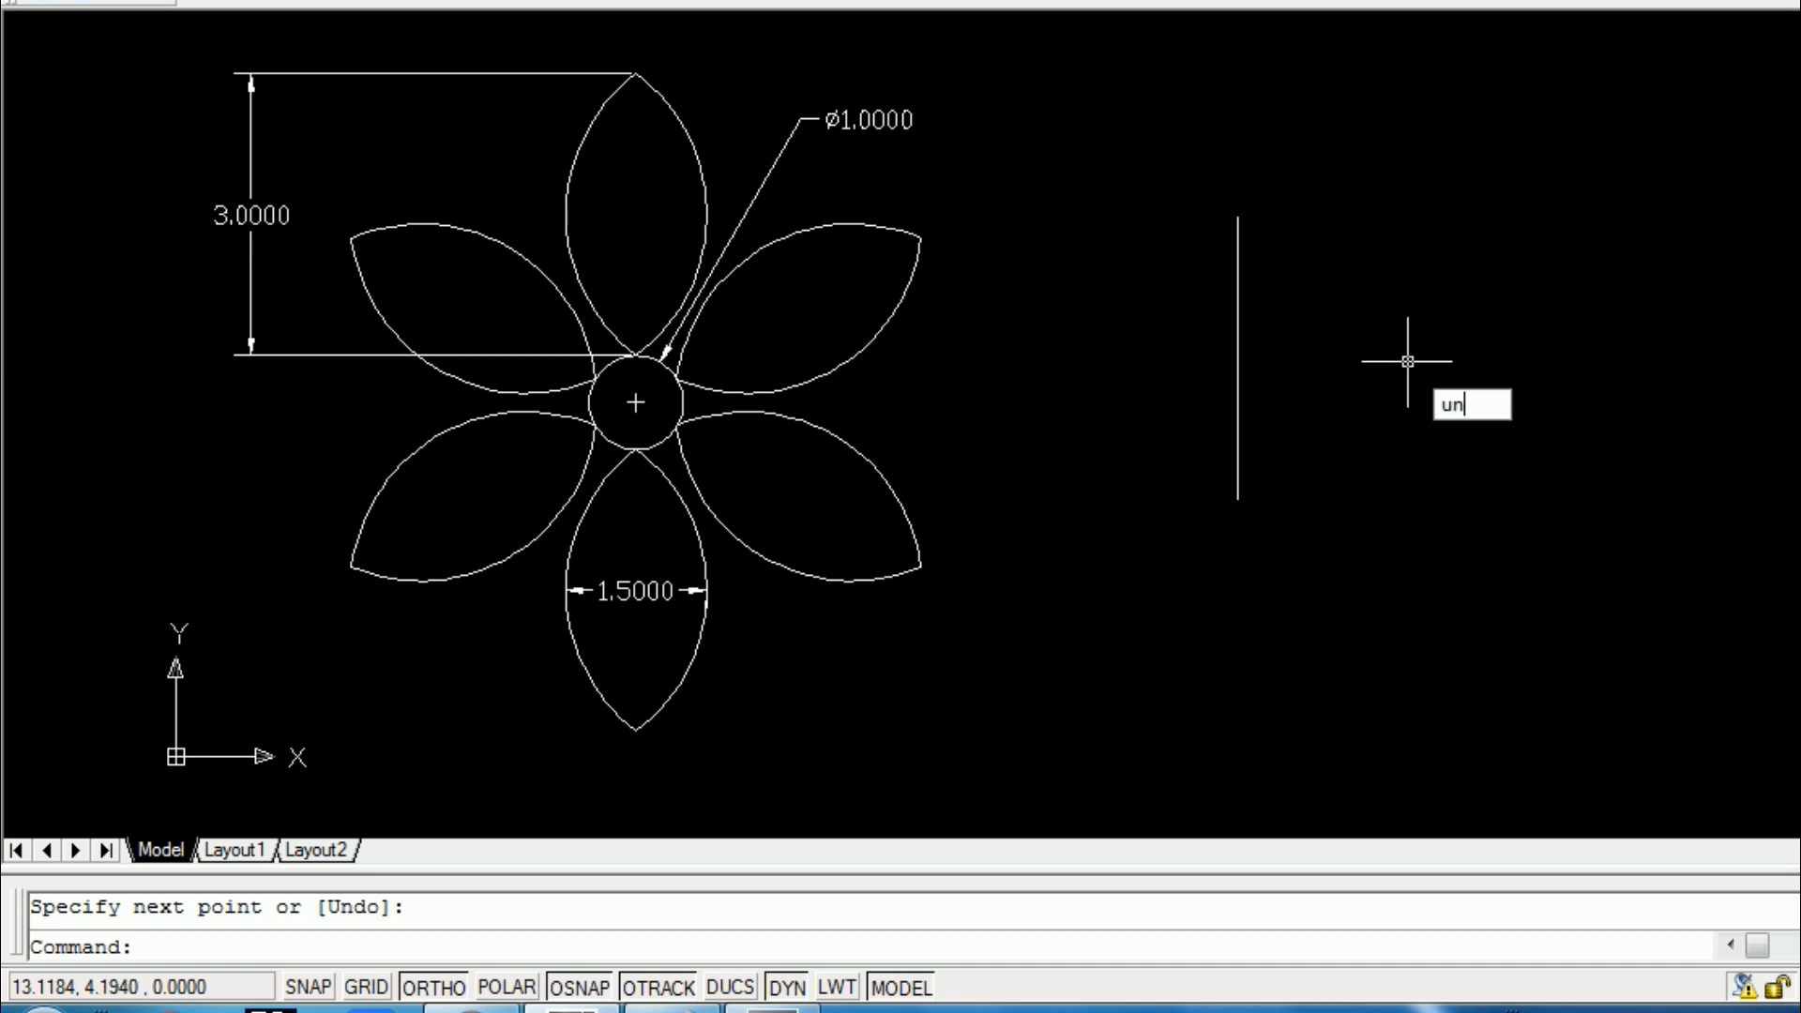
{"action": "key", "text": "Return"}
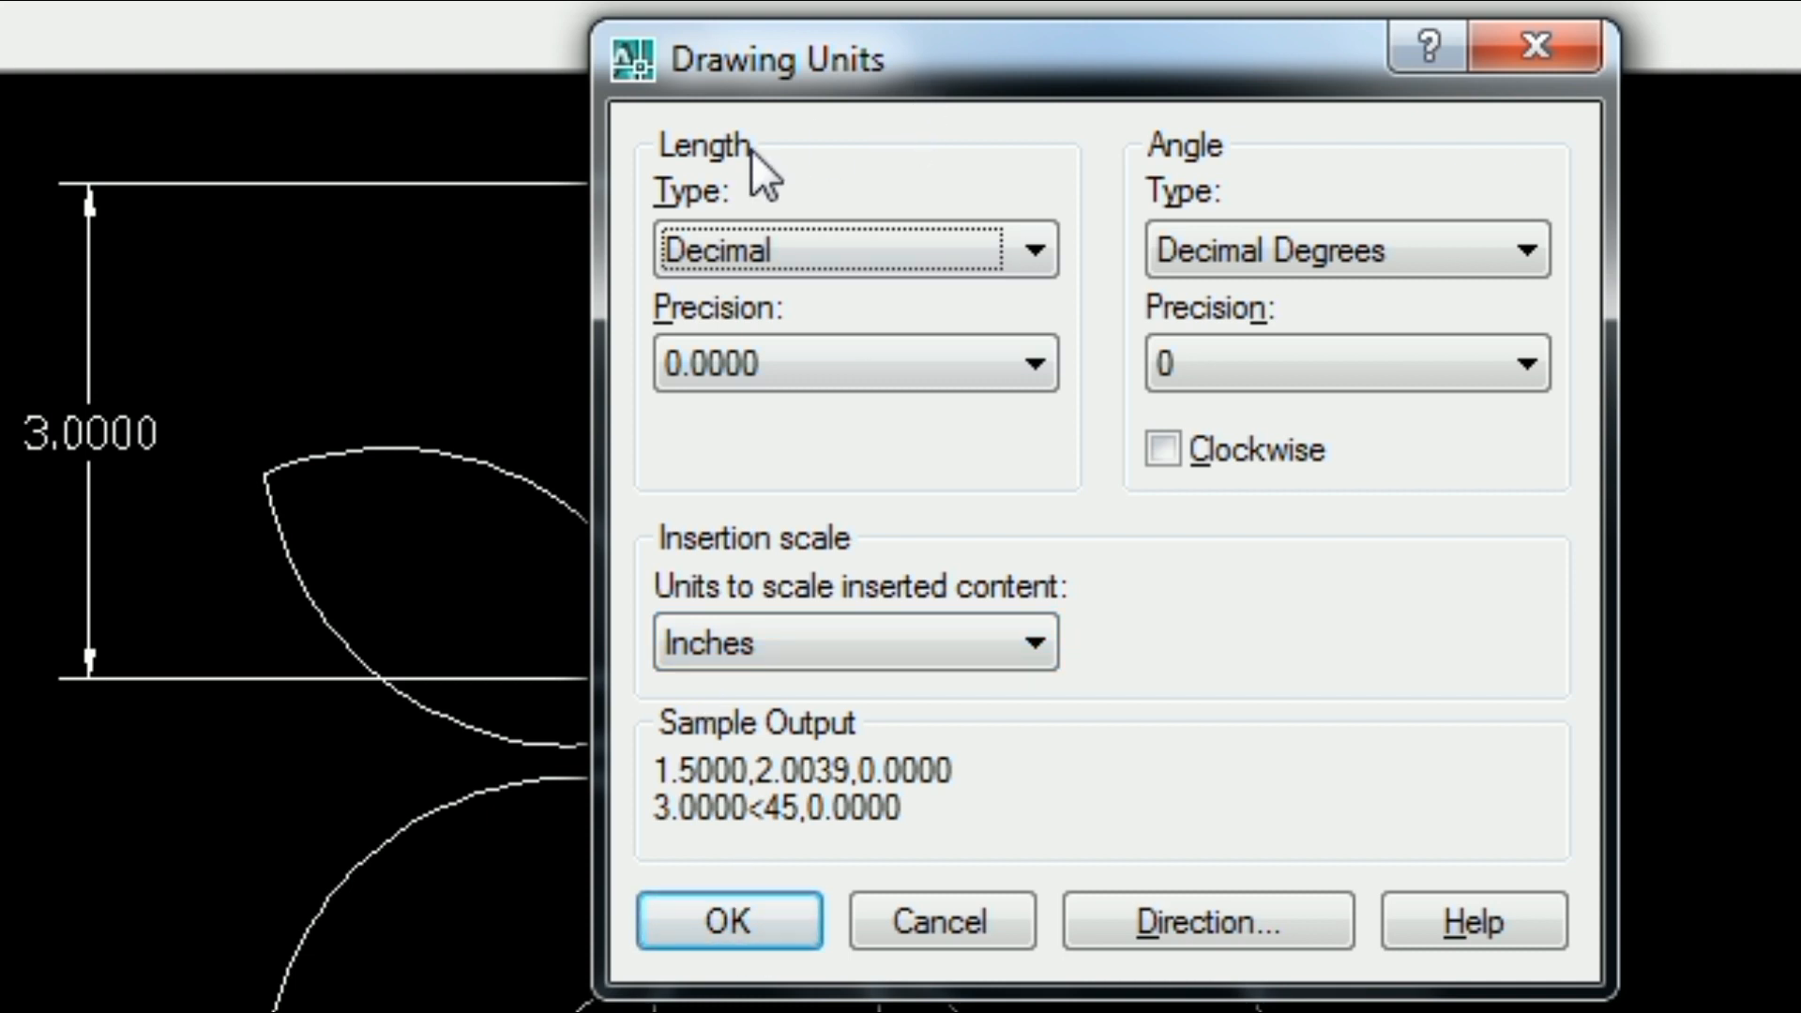
{"action": "left_click", "coordinate": [664, 642]}
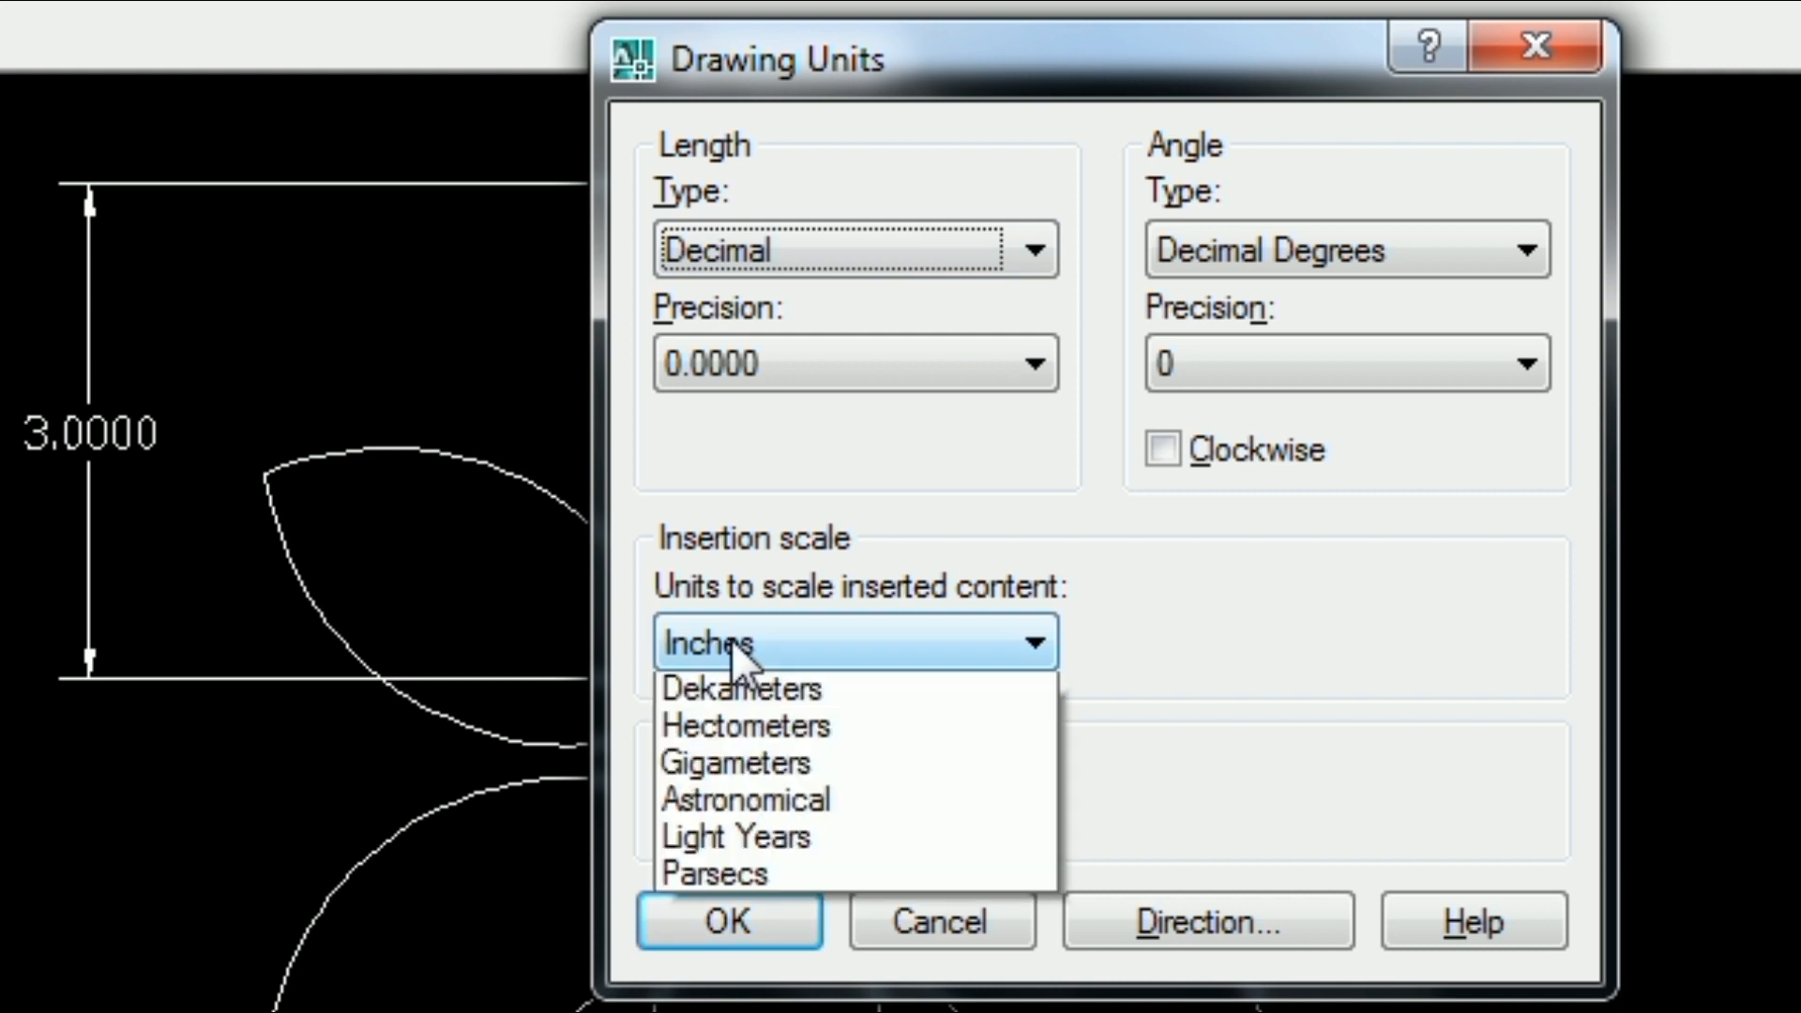
{"action": "left_click", "coordinate": [734, 643]}
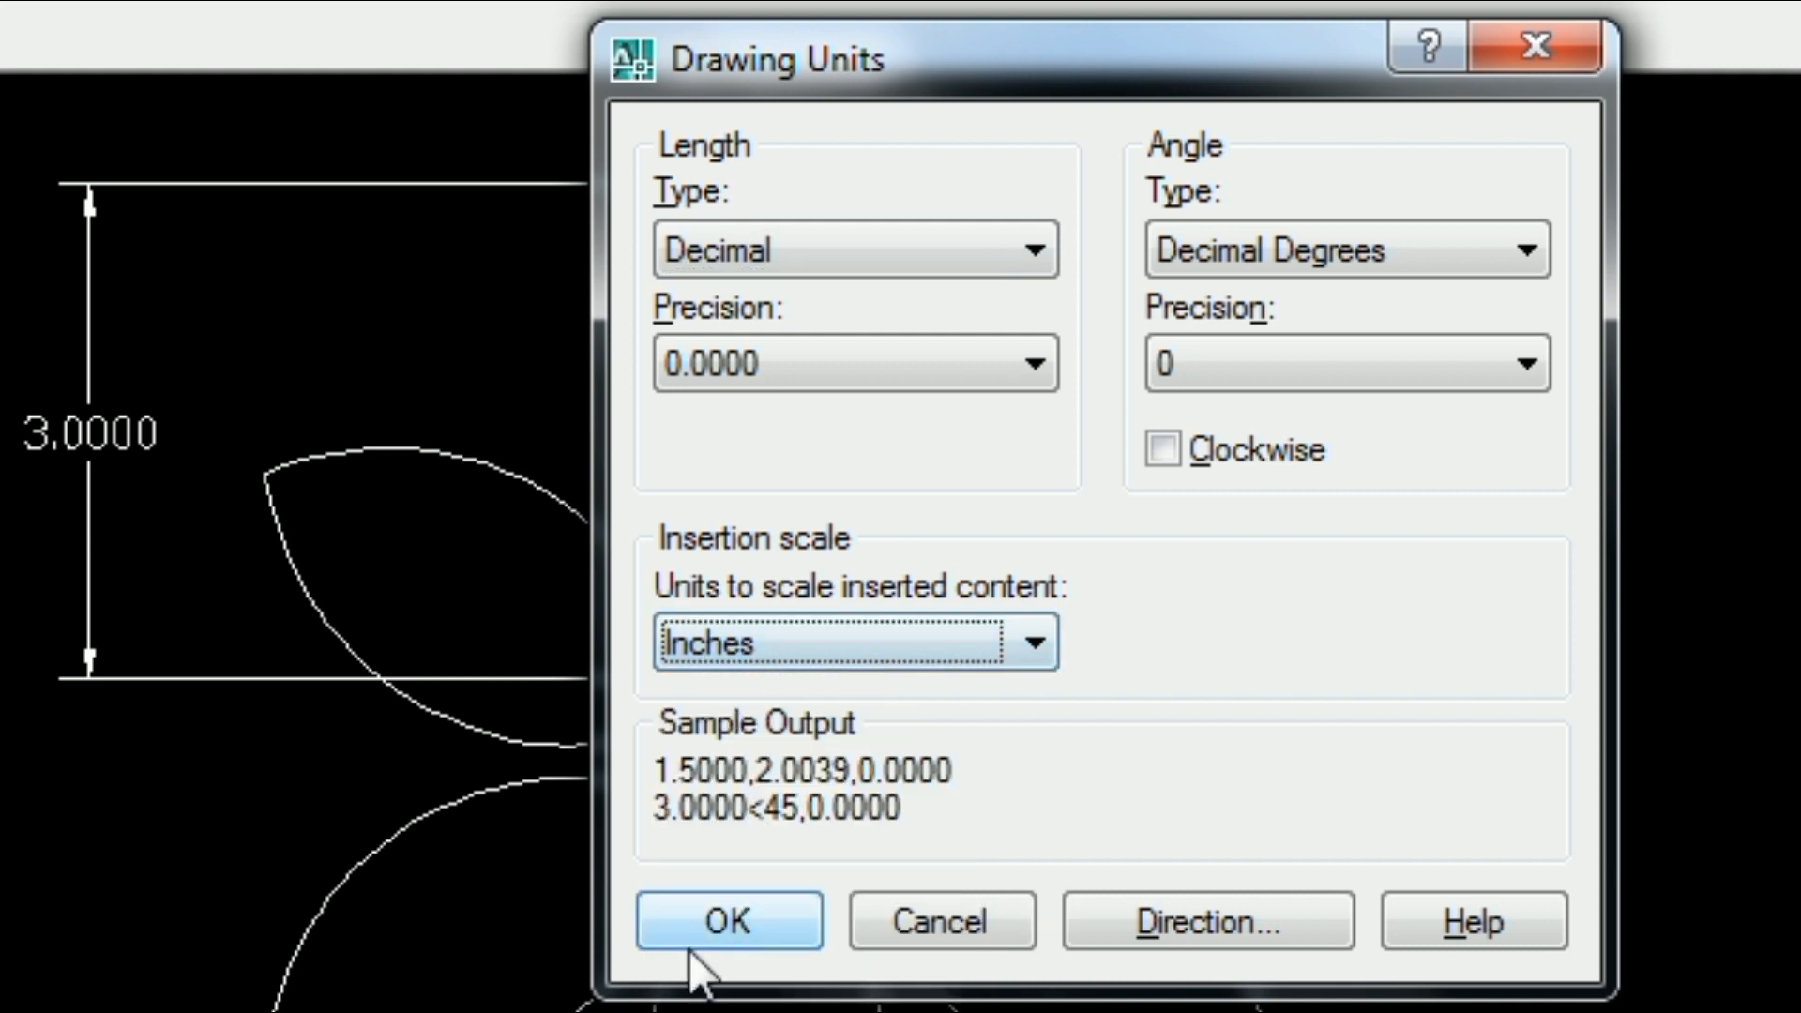
{"action": "left_click", "coordinate": [728, 921]}
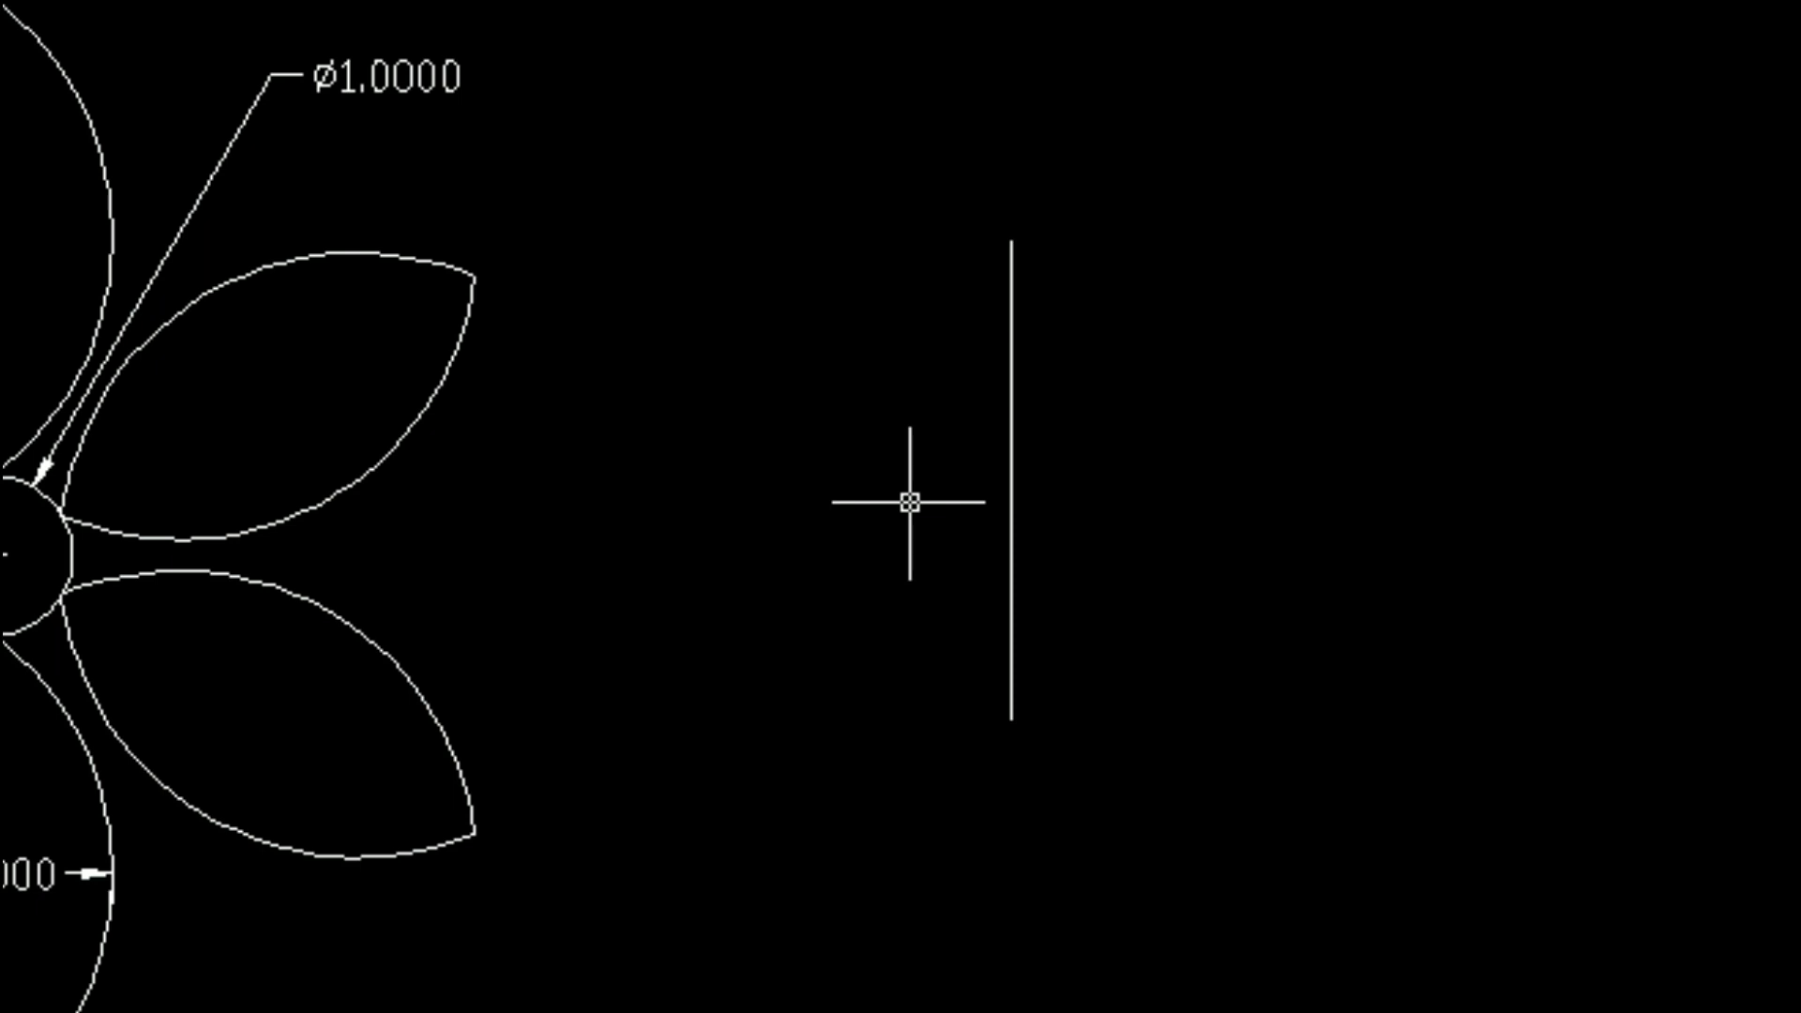
Switch to Calculator, divide the 1.5 petal width by 2, and close the calculator
{"action": "left_click", "coordinate": [45, 979]}
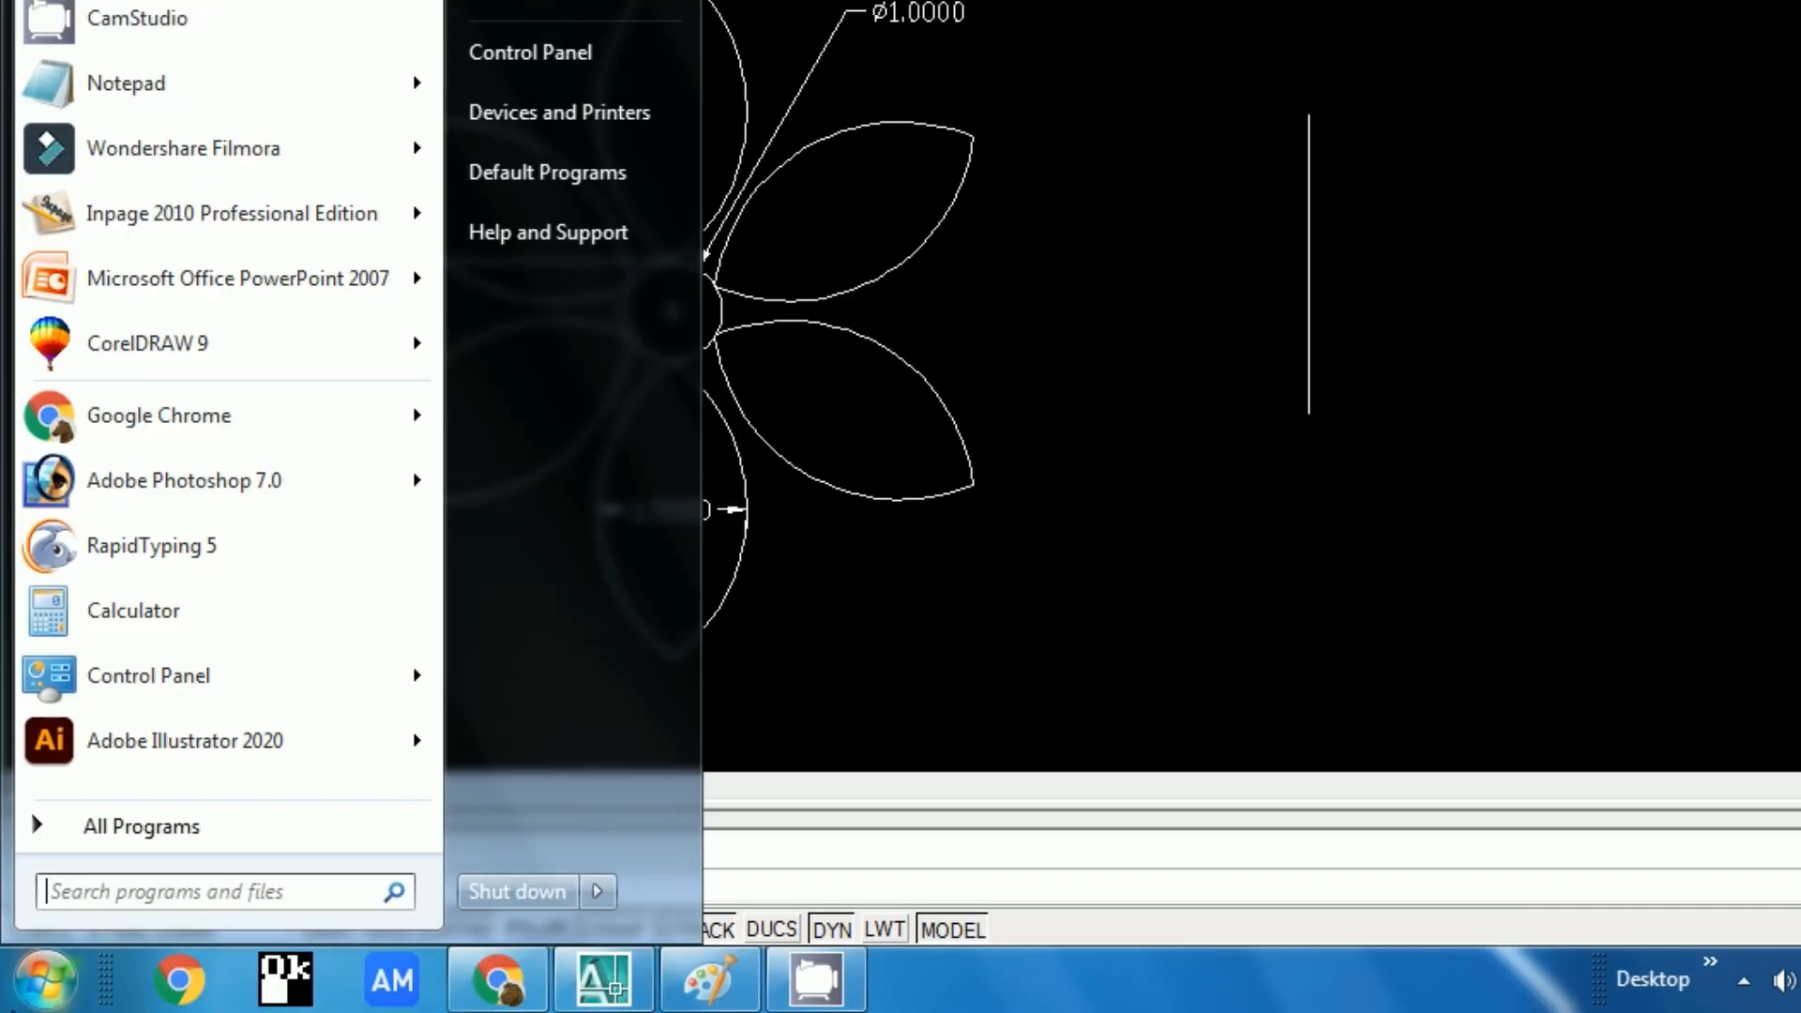
{"action": "left_click", "coordinate": [110, 603]}
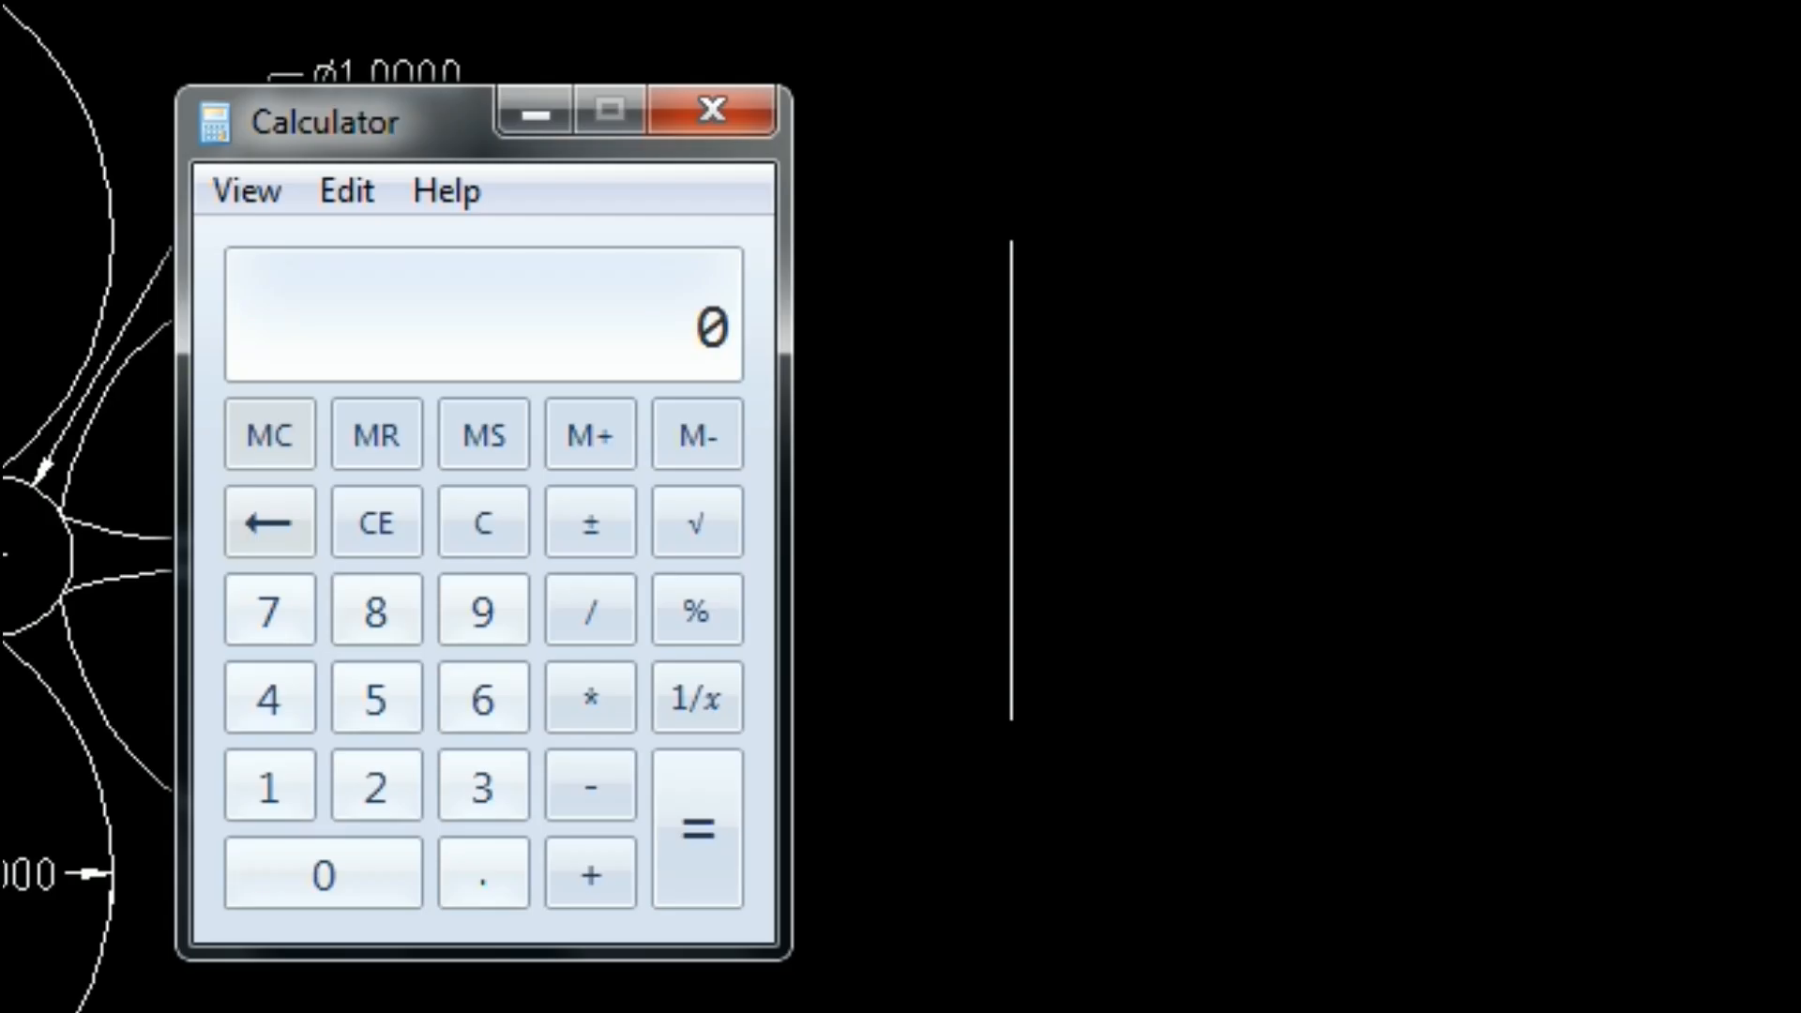
{"action": "key", "text": "1"}
{"action": "key", "text": "period"}
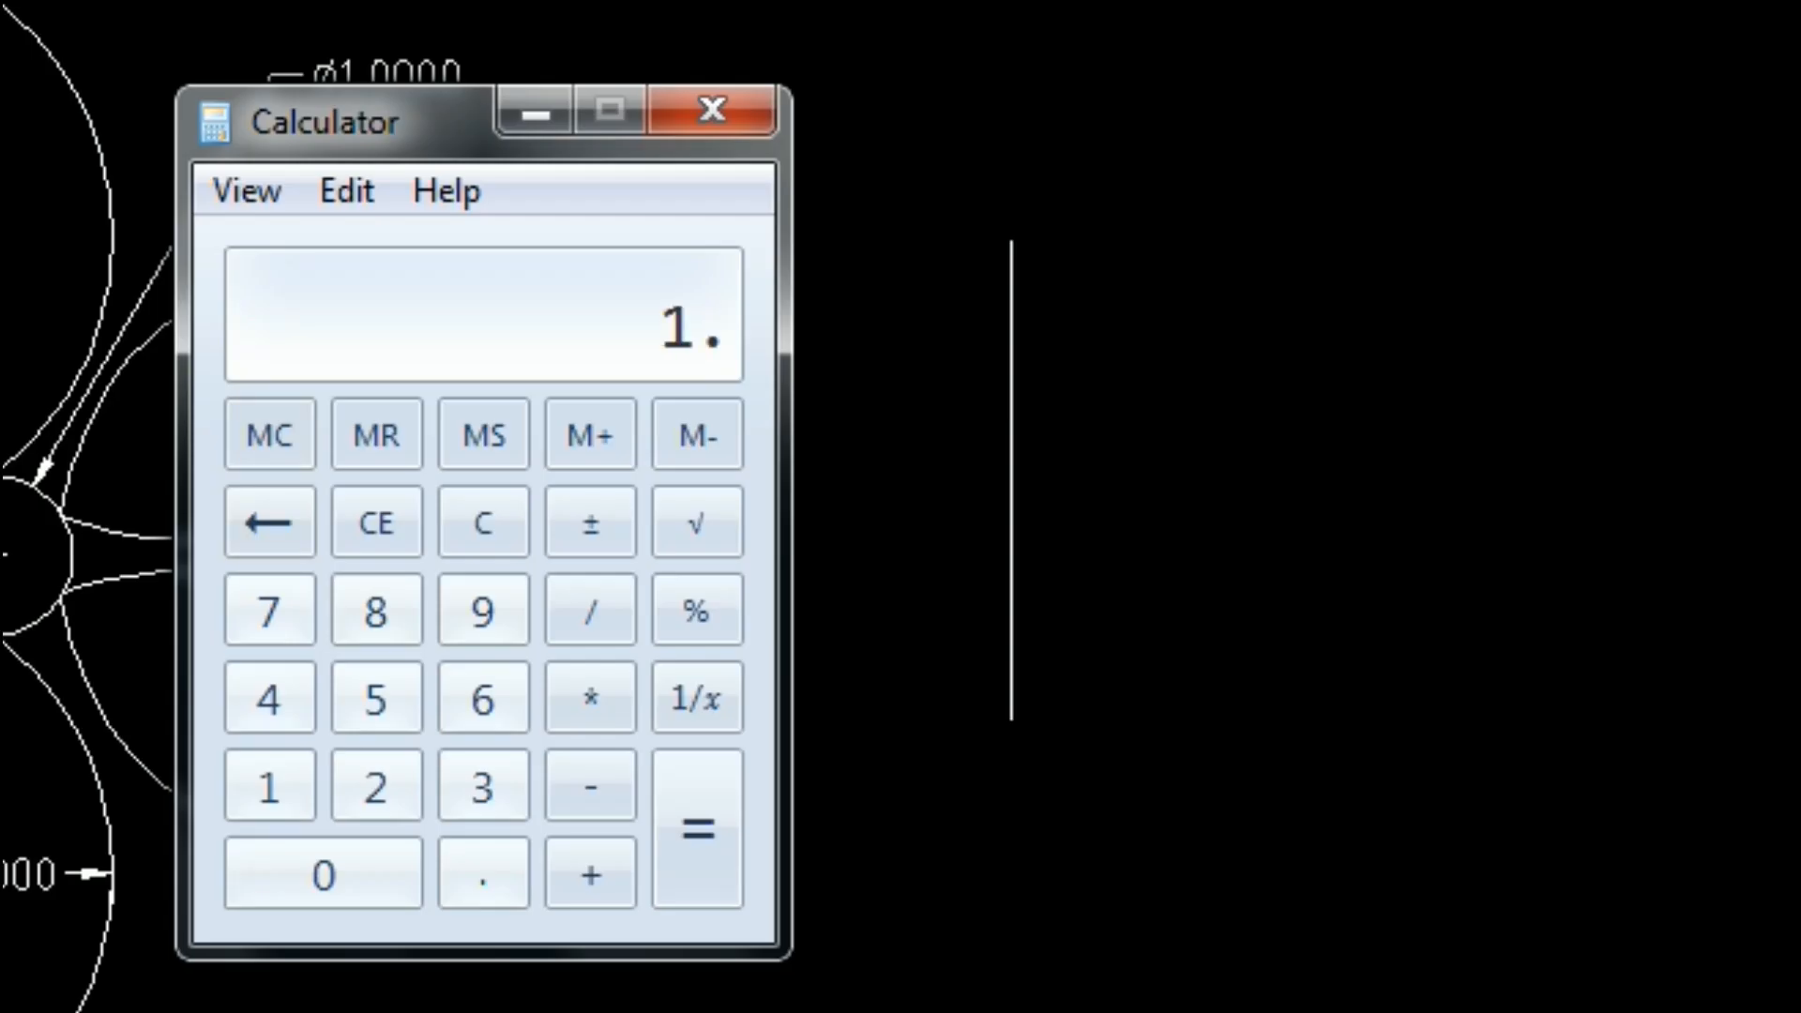
{"action": "key", "text": "5"}
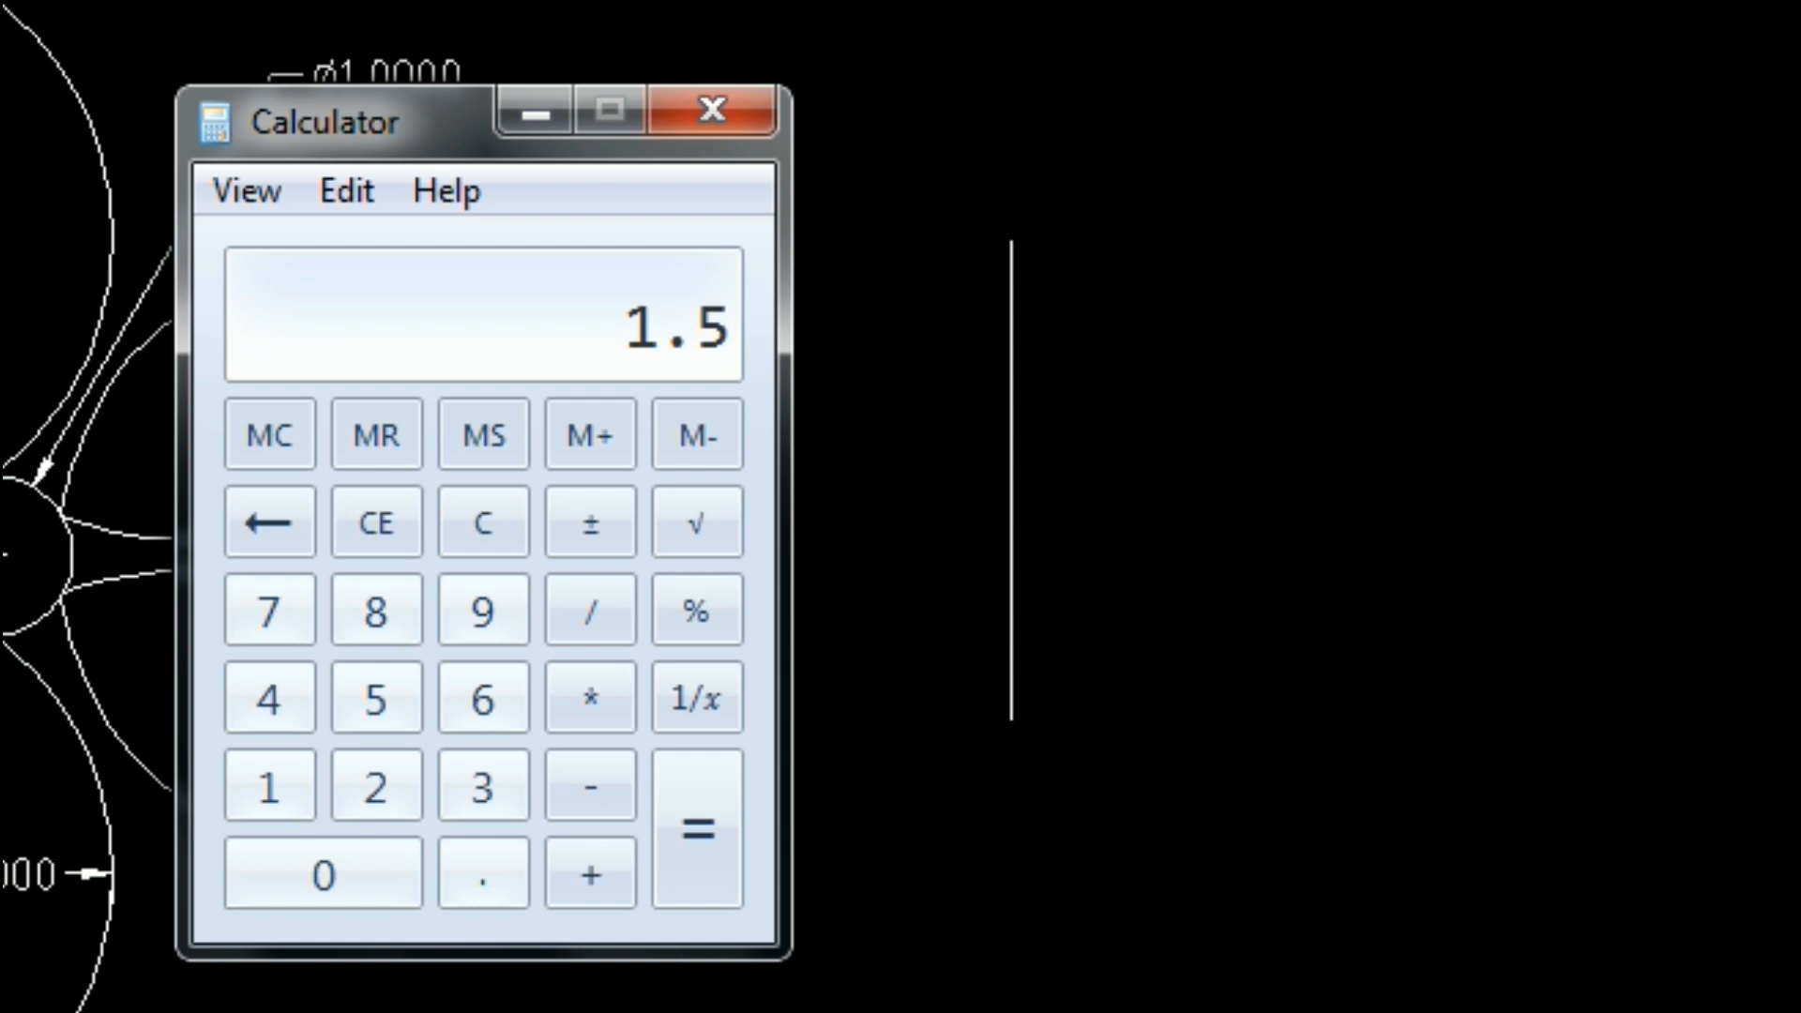
{"action": "key", "text": "slash"}
{"action": "key", "text": "2"}
{"action": "key", "text": "Return"}
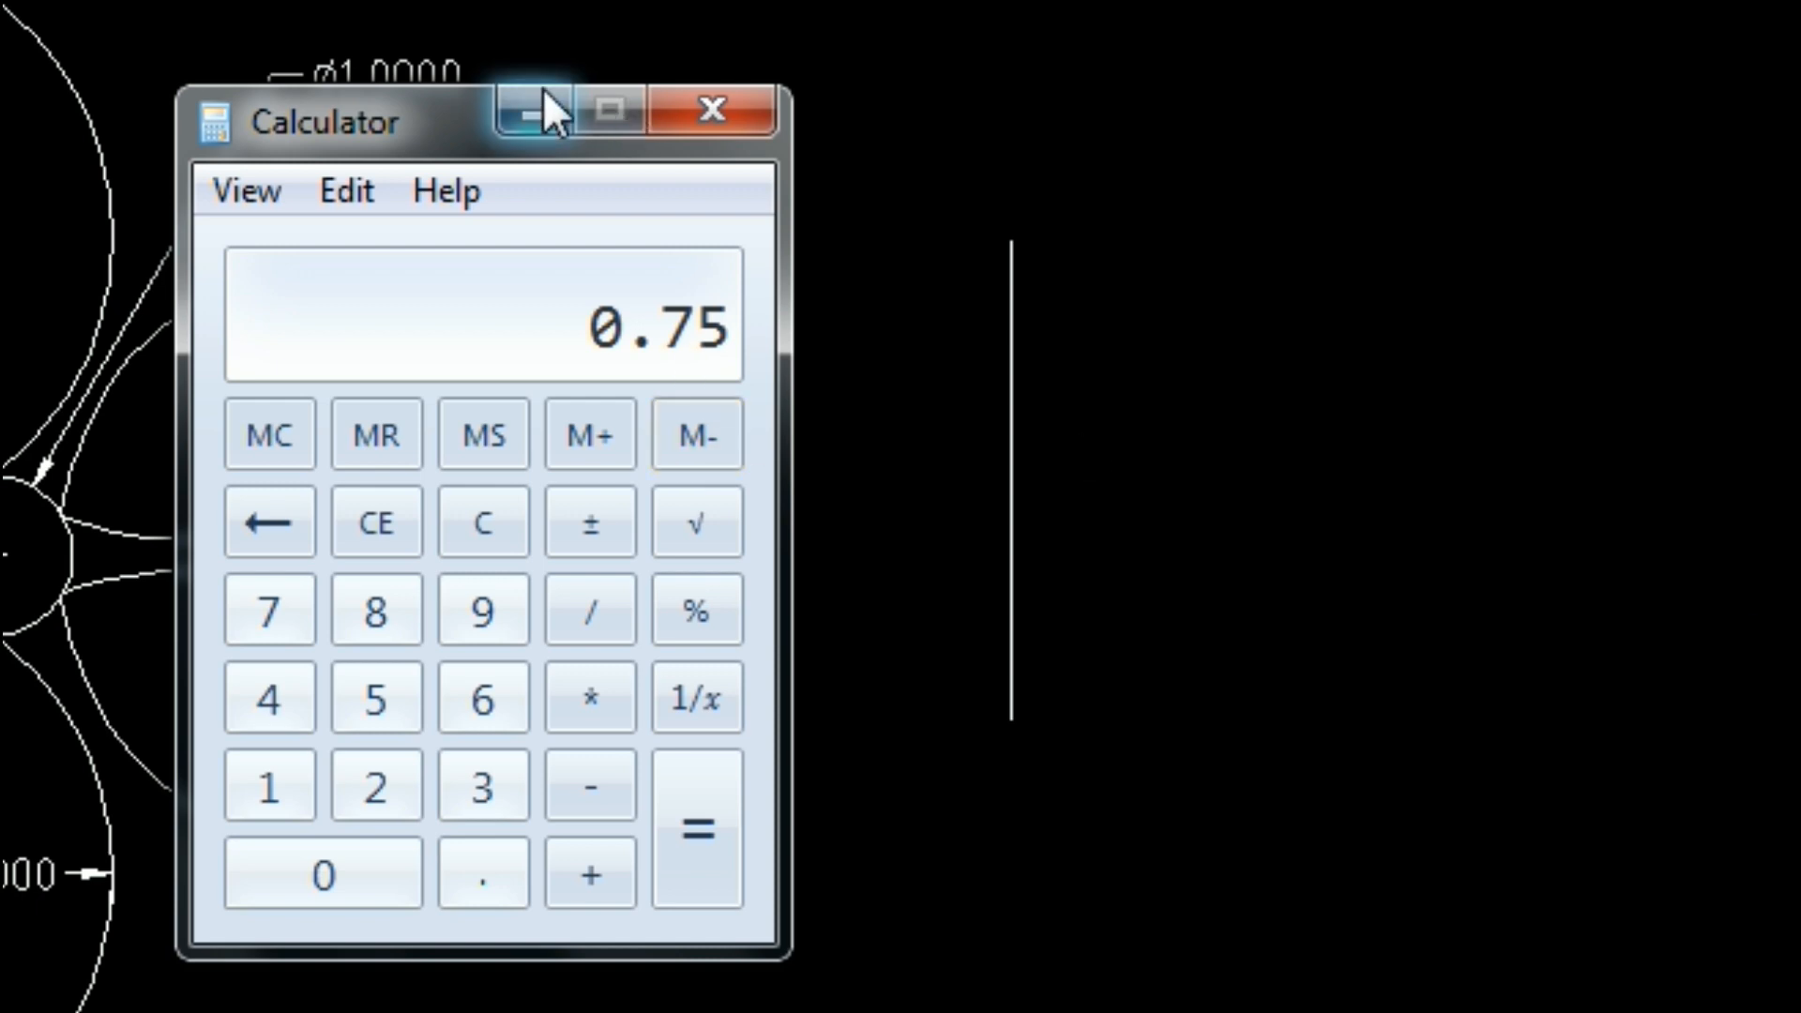
{"action": "left_click", "coordinate": [705, 114]}
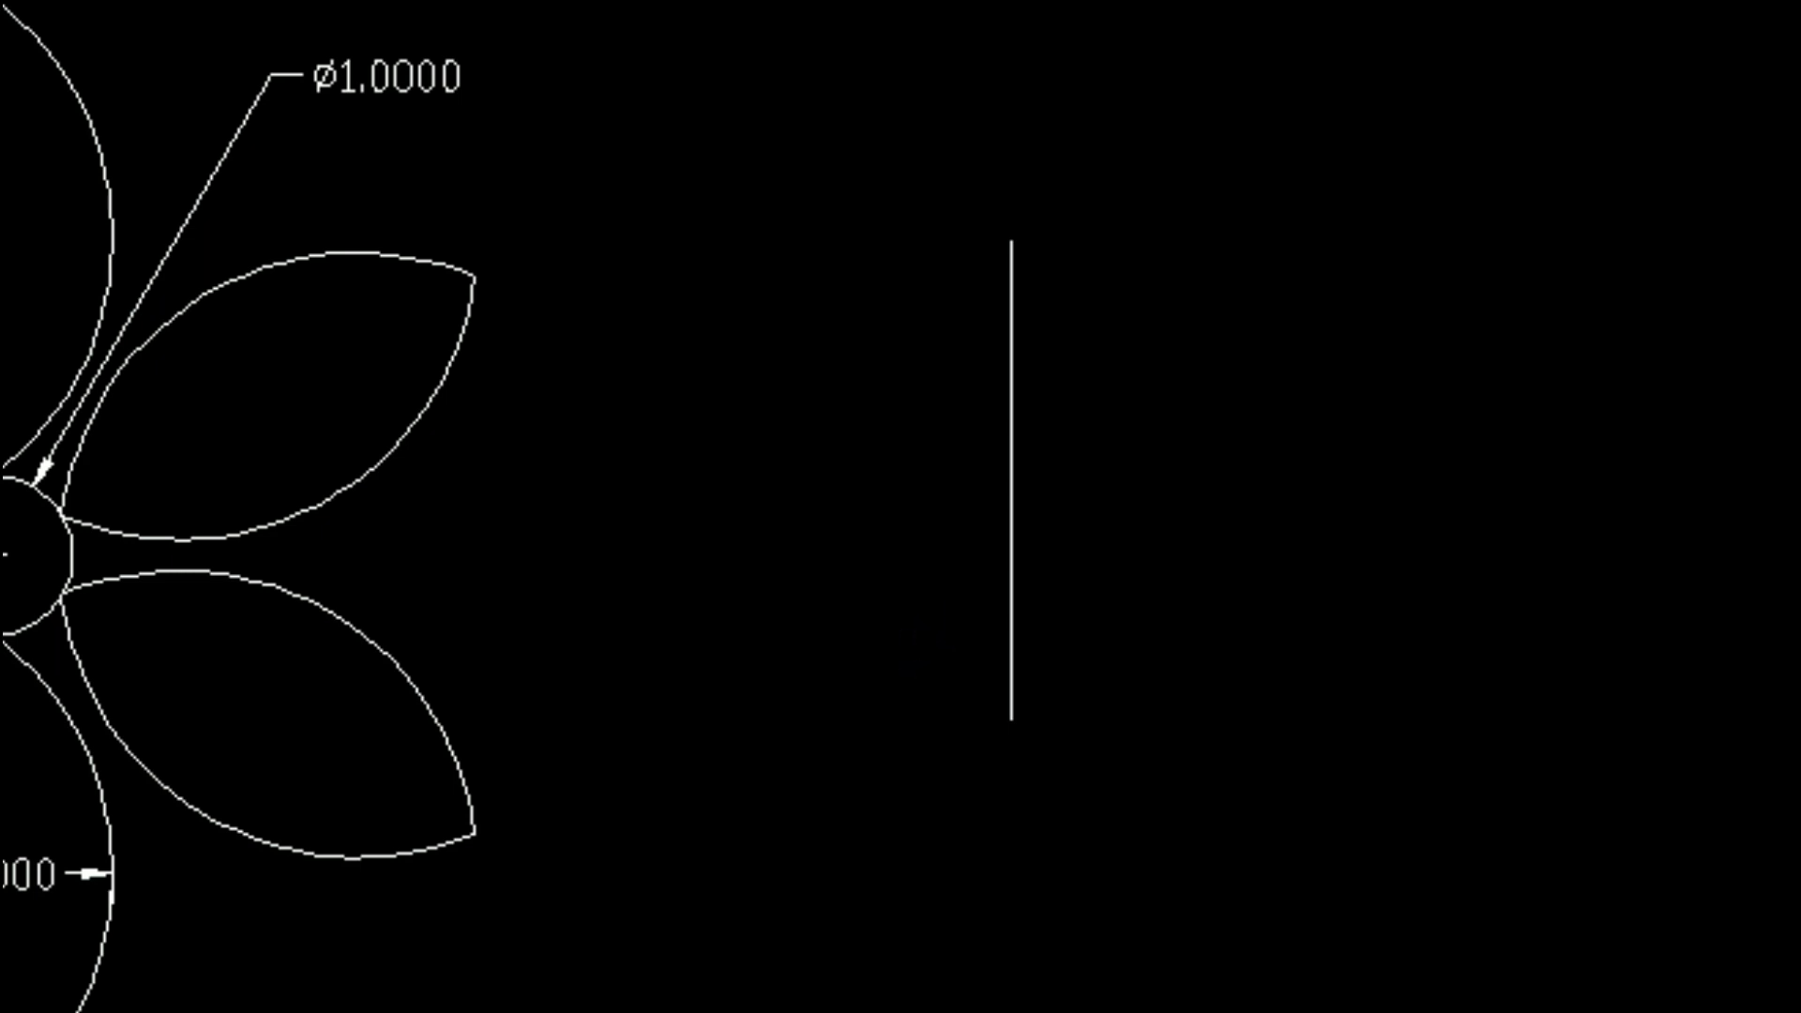
Draw a horizontal line 0.75 long to the left from the vertical line's midpoint
{"action": "type", "text": "l"}
{"action": "key", "text": "Return"}
{"action": "left_click", "coordinate": [1011, 480]}
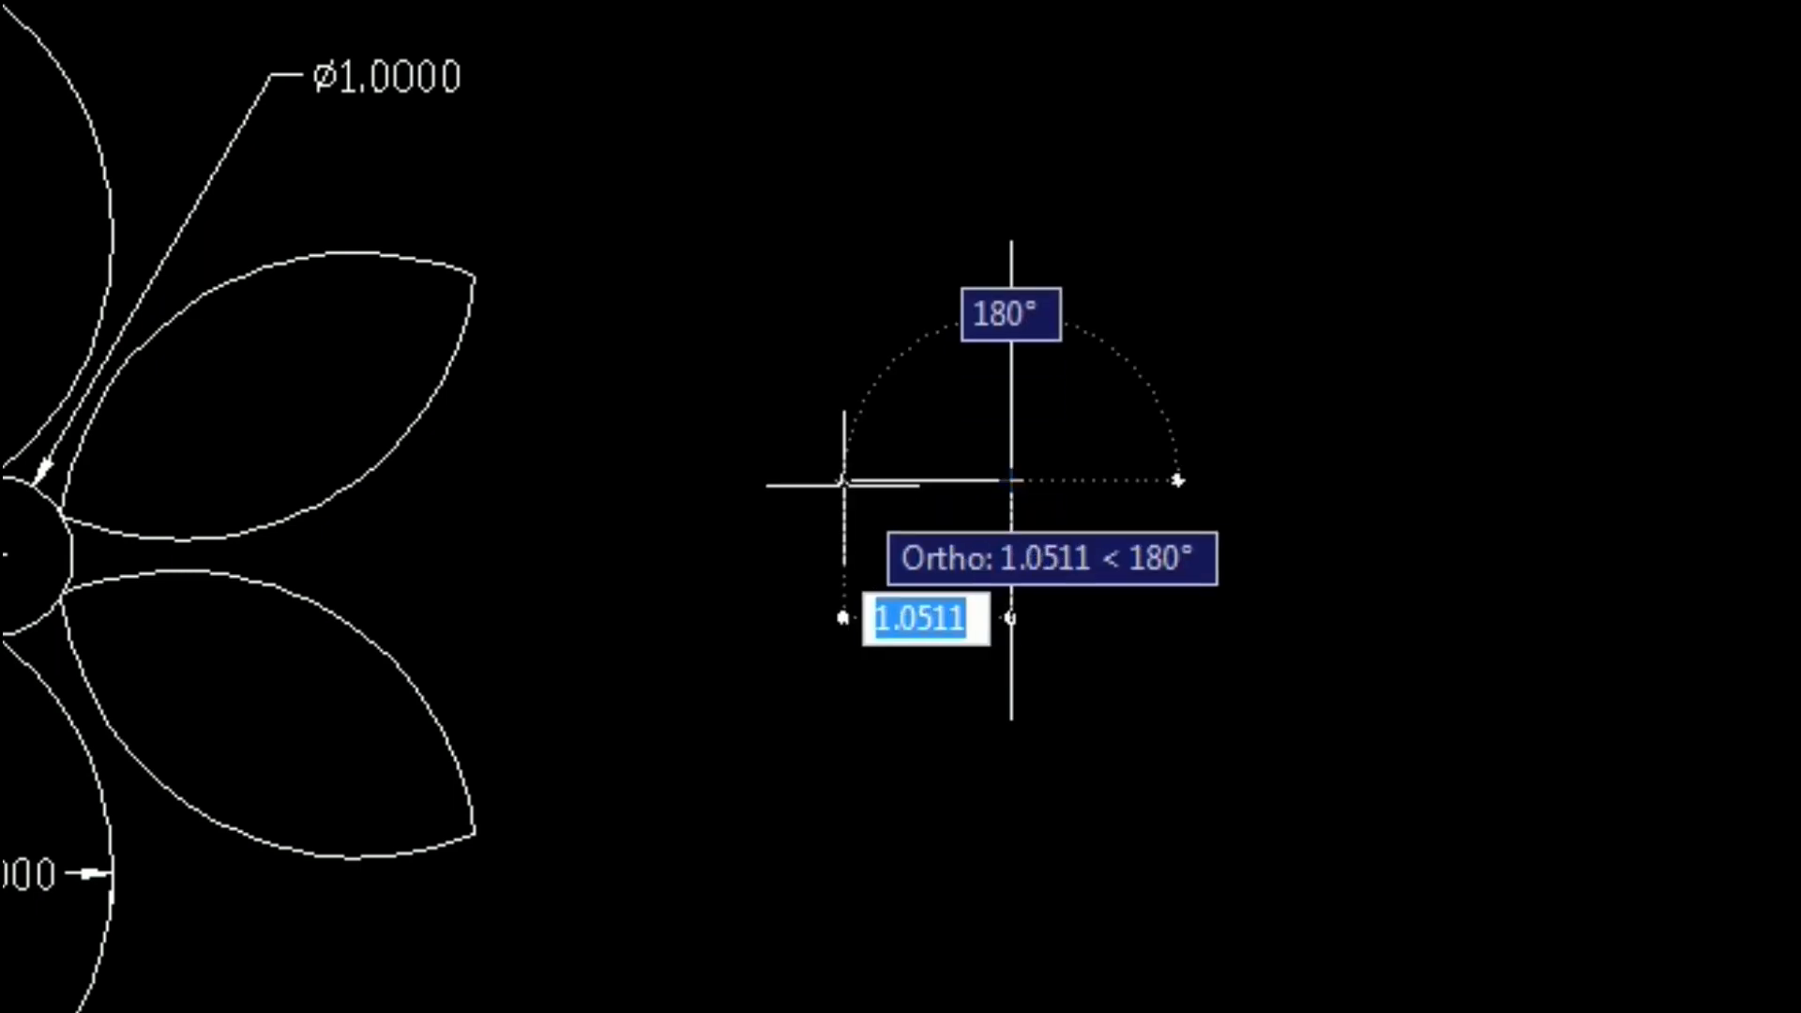
{"action": "type", "text": ".75"}
{"action": "key", "text": "Return"}
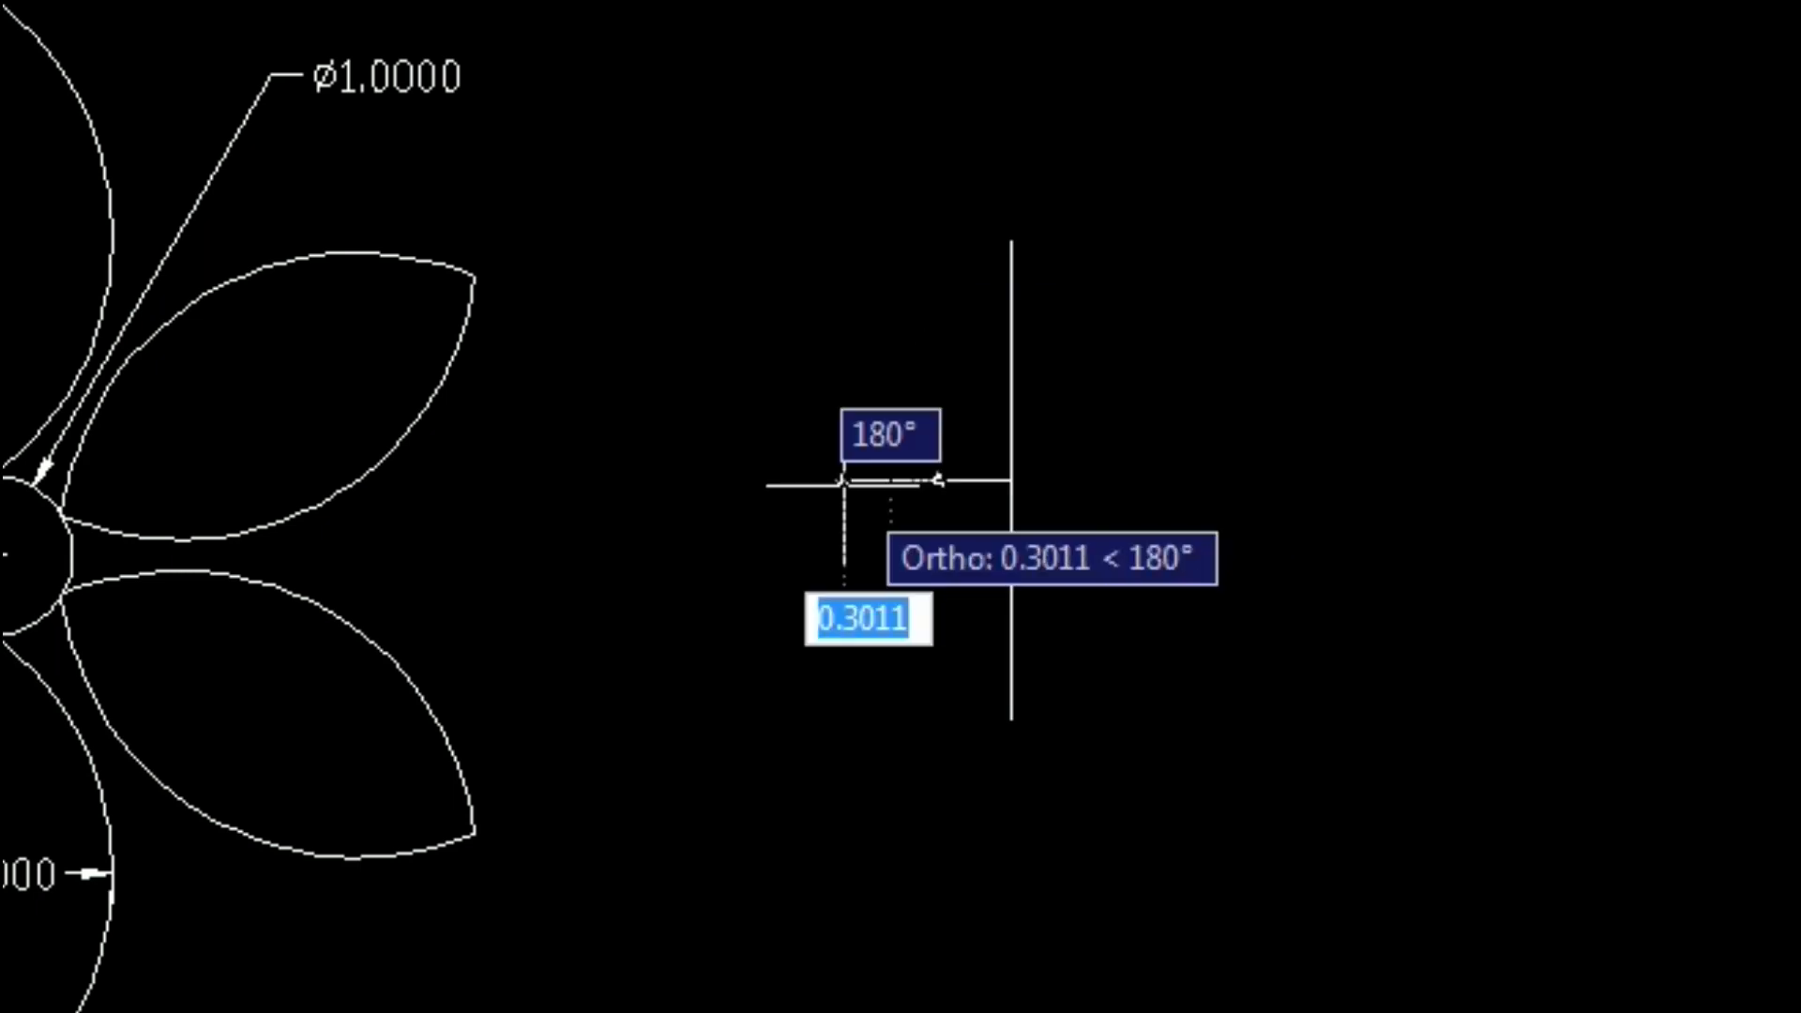
{"action": "key", "text": "Return"}
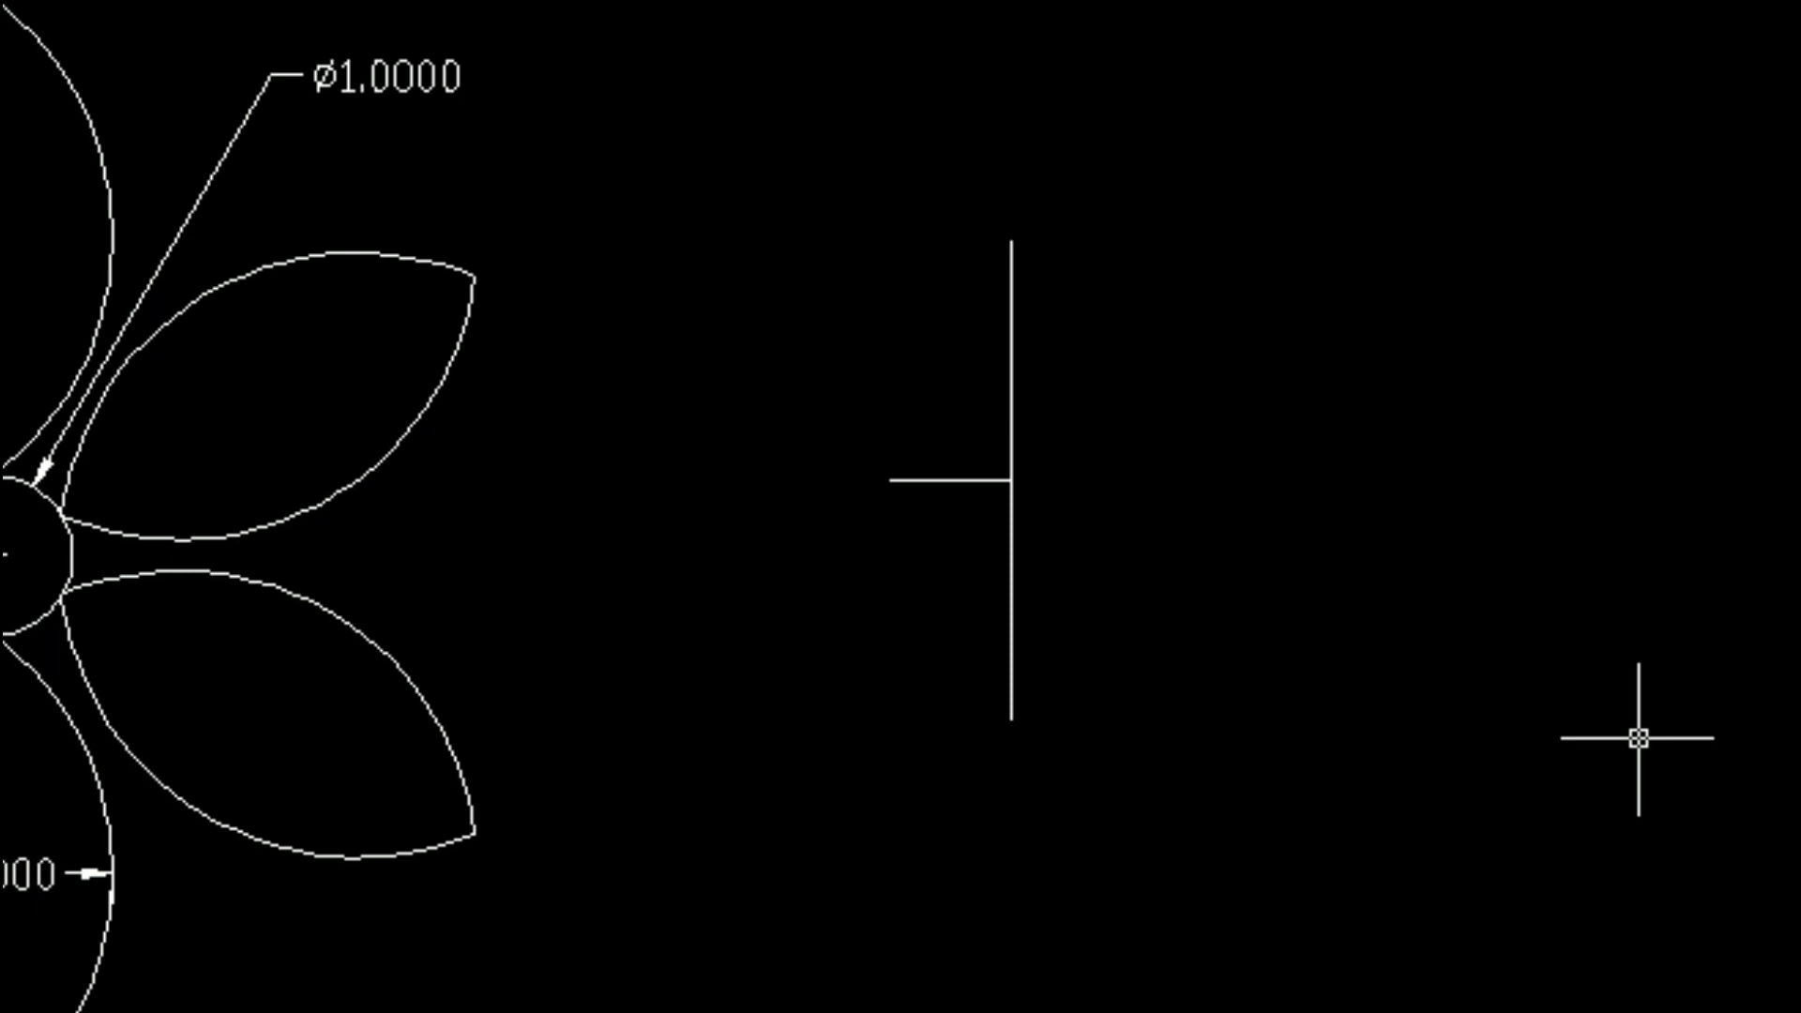
Draw a horizontal line 0.75 long to the right from the vertical line's midpoint
{"action": "type", "text": "l"}
{"action": "key", "text": "Return"}
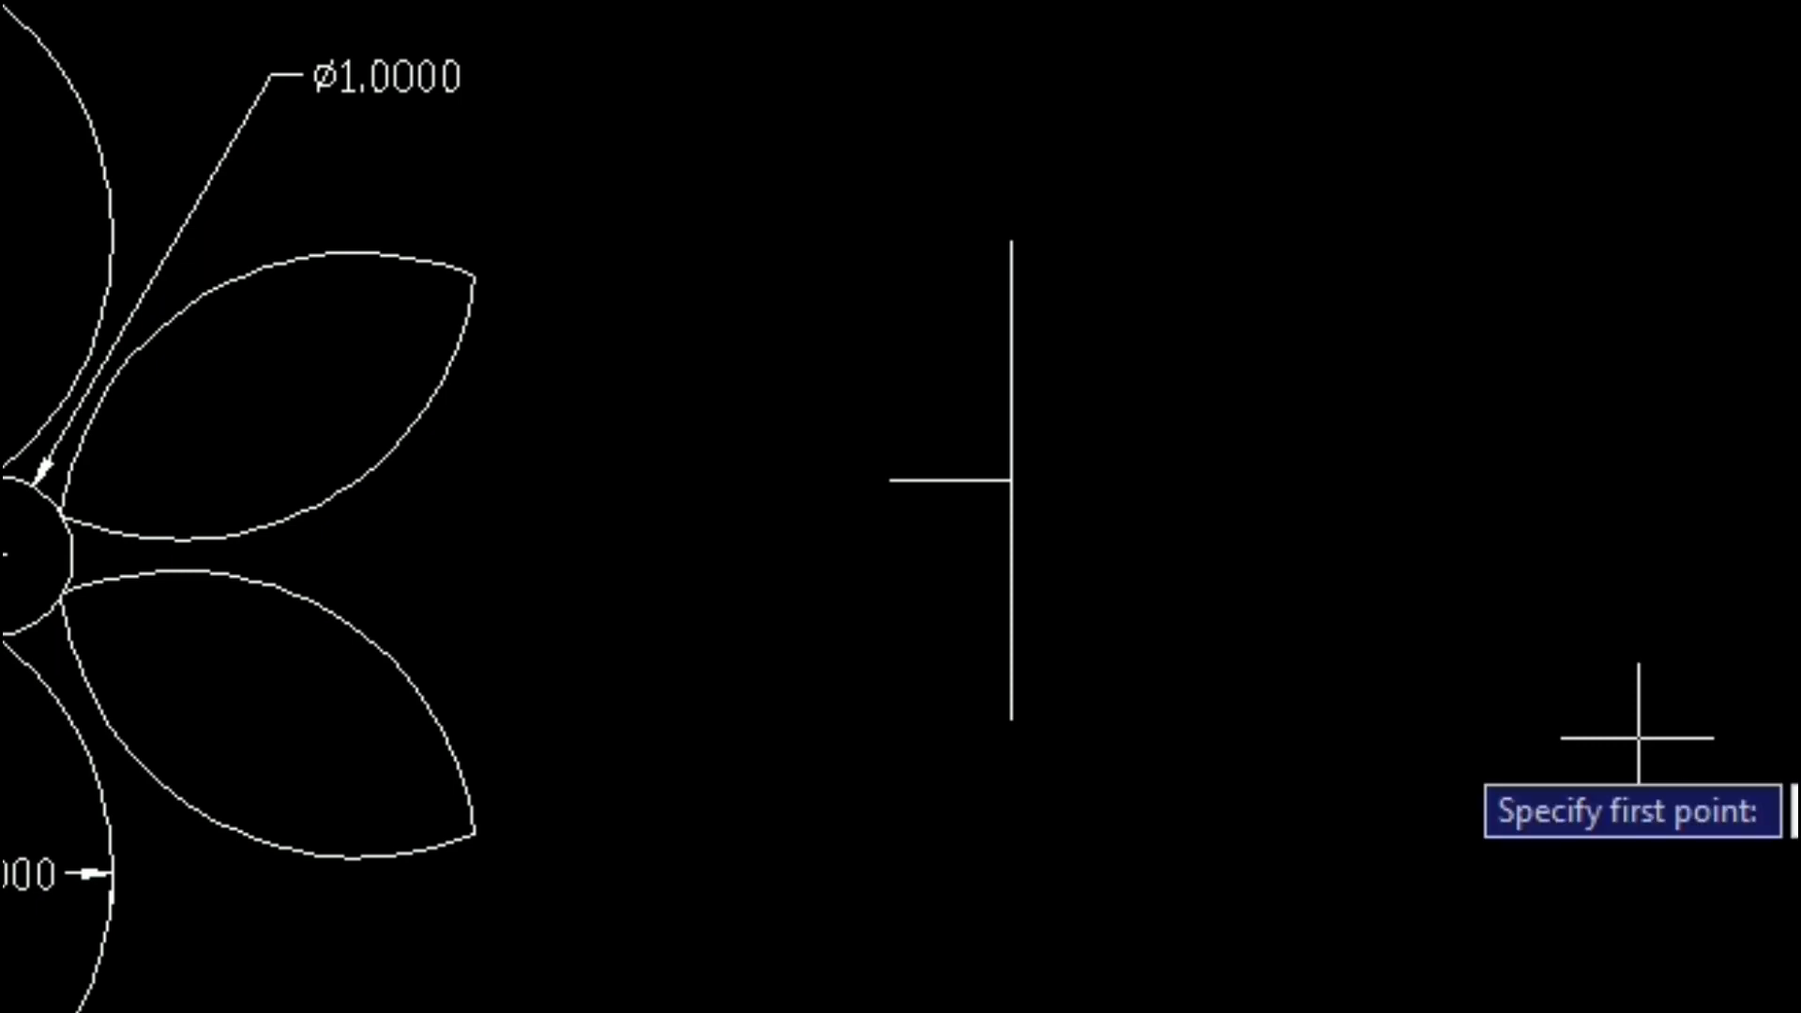
{"action": "left_click", "coordinate": [1022, 497]}
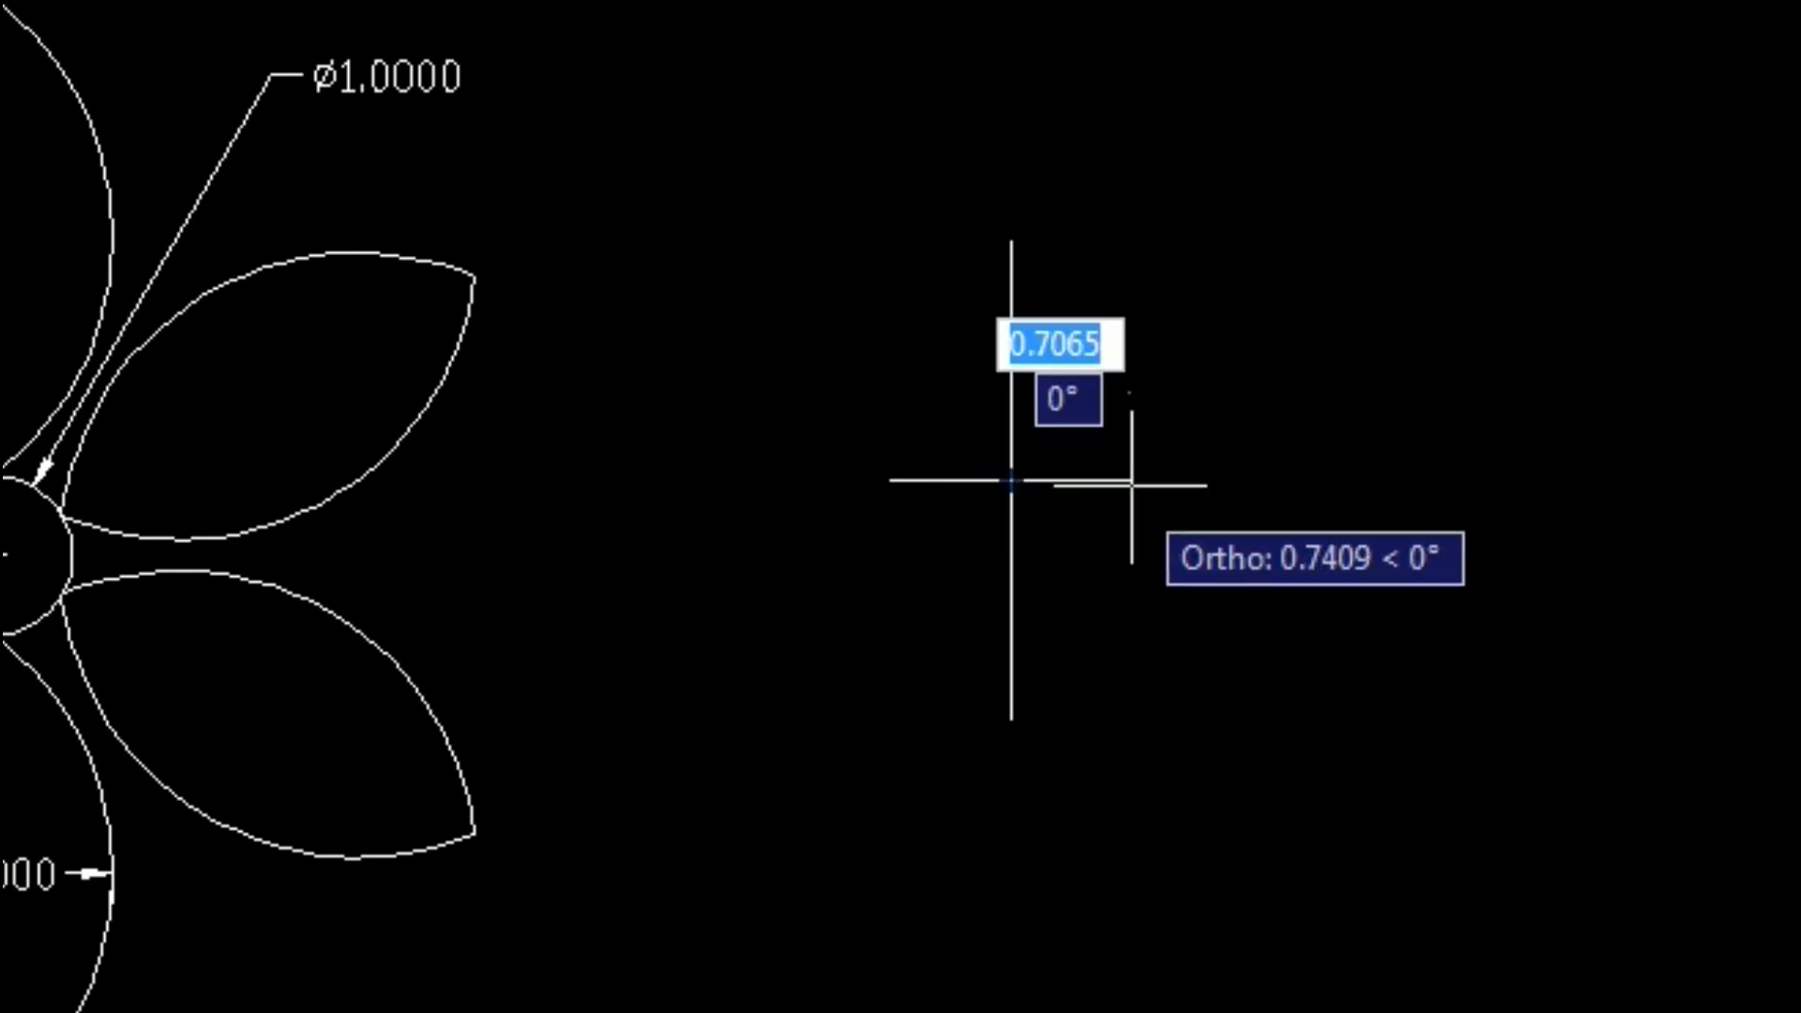
{"action": "type", "text": ".75"}
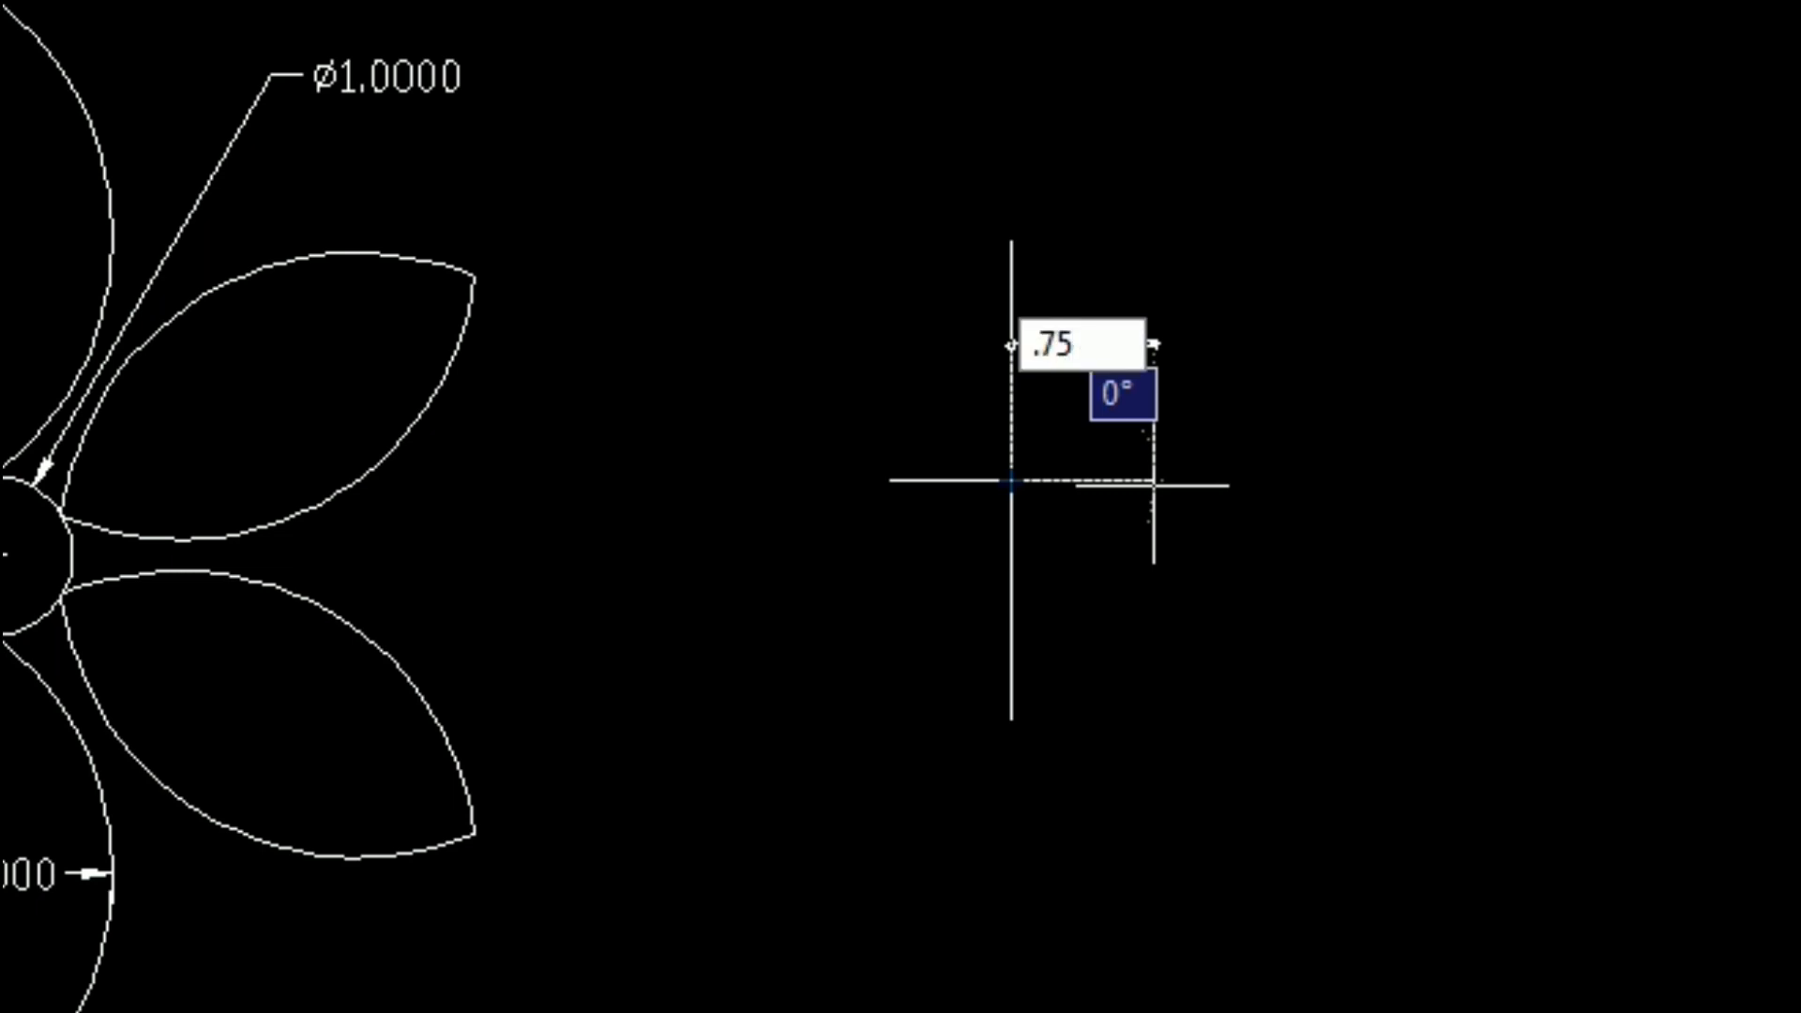
{"action": "key", "text": "Return"}
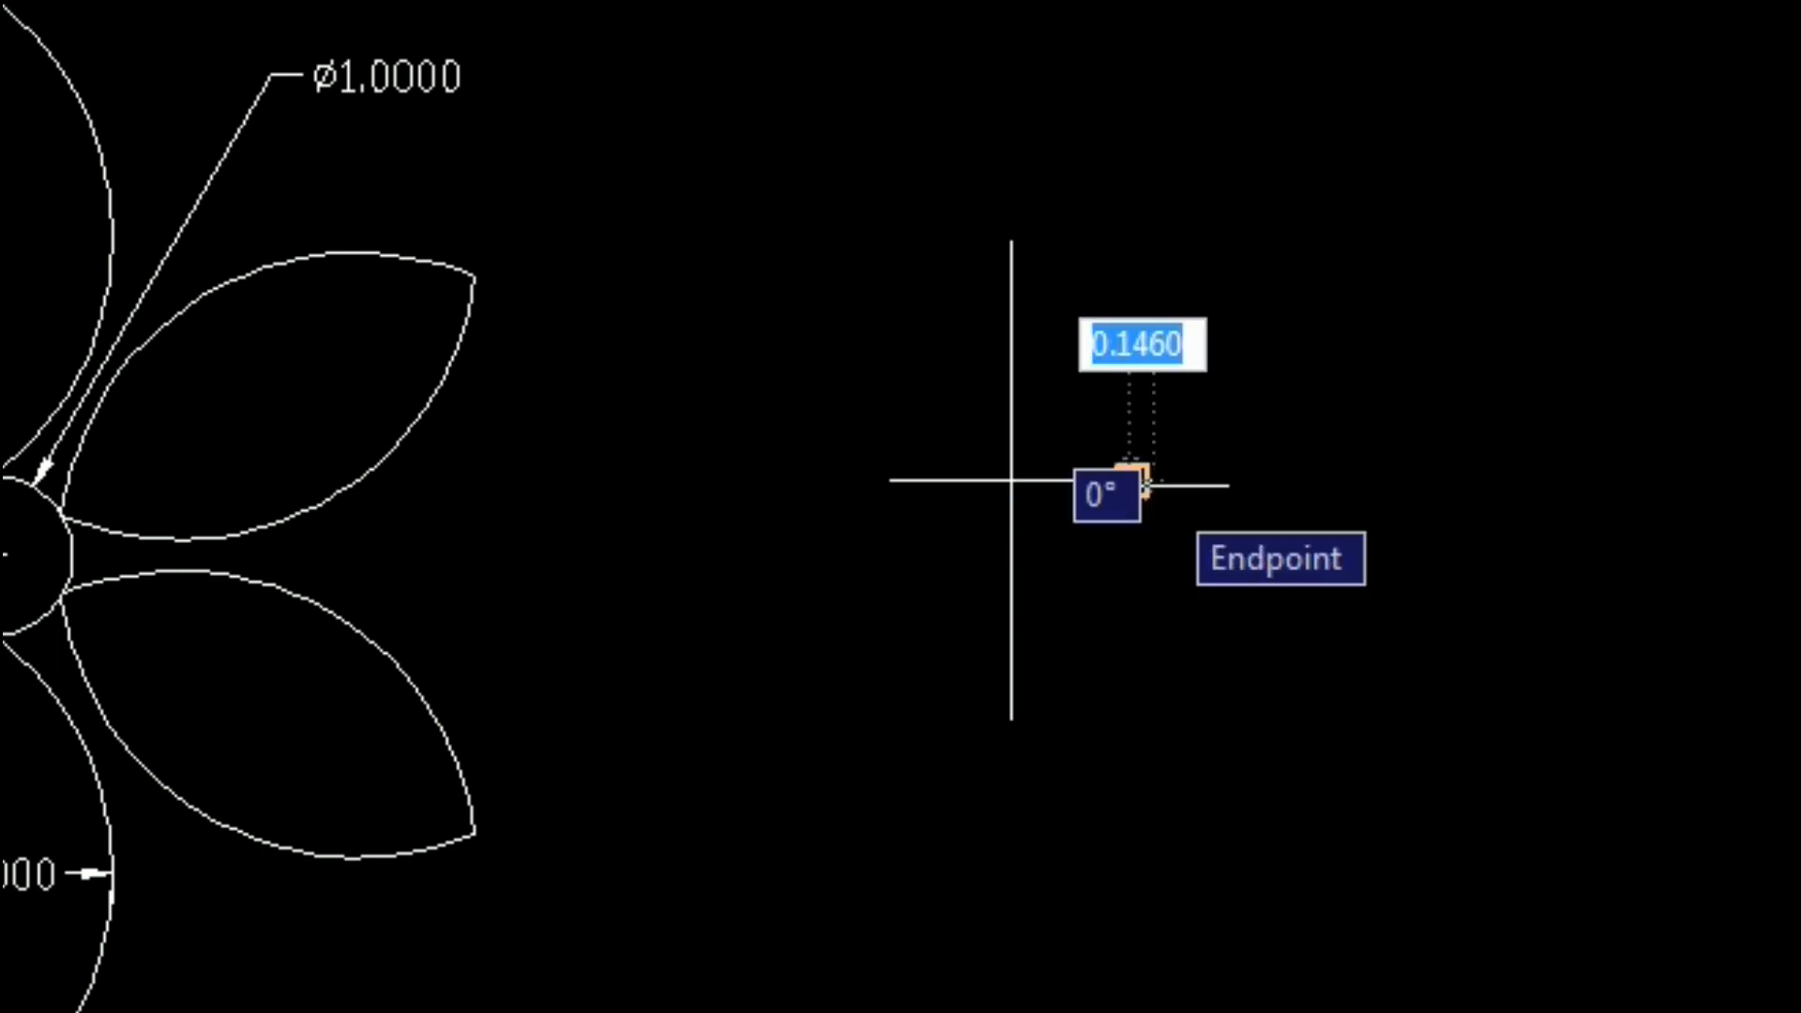
{"action": "right_click", "coordinate": [1153, 486]}
{"action": "left_click", "coordinate": [1290, 539]}
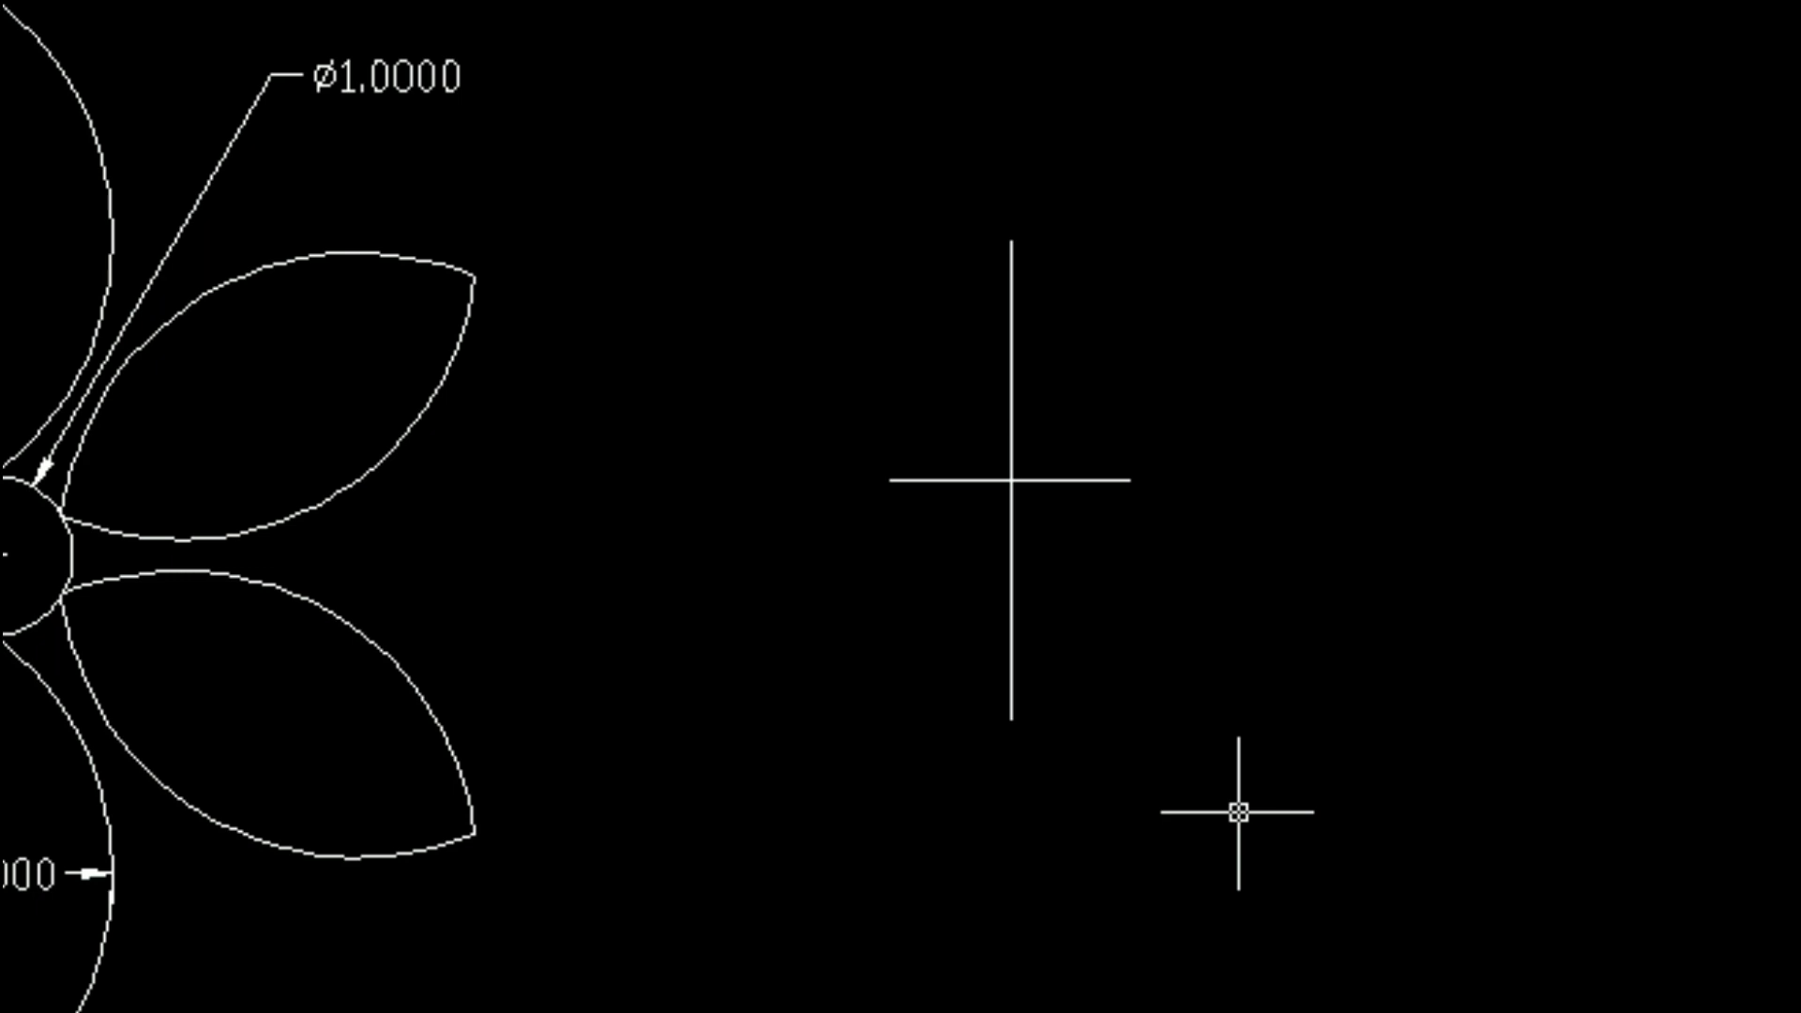
Draw a three-point arc from the vertical line's upper end through the right horizontal line's outer end to its lower end
{"action": "type", "text": "a"}
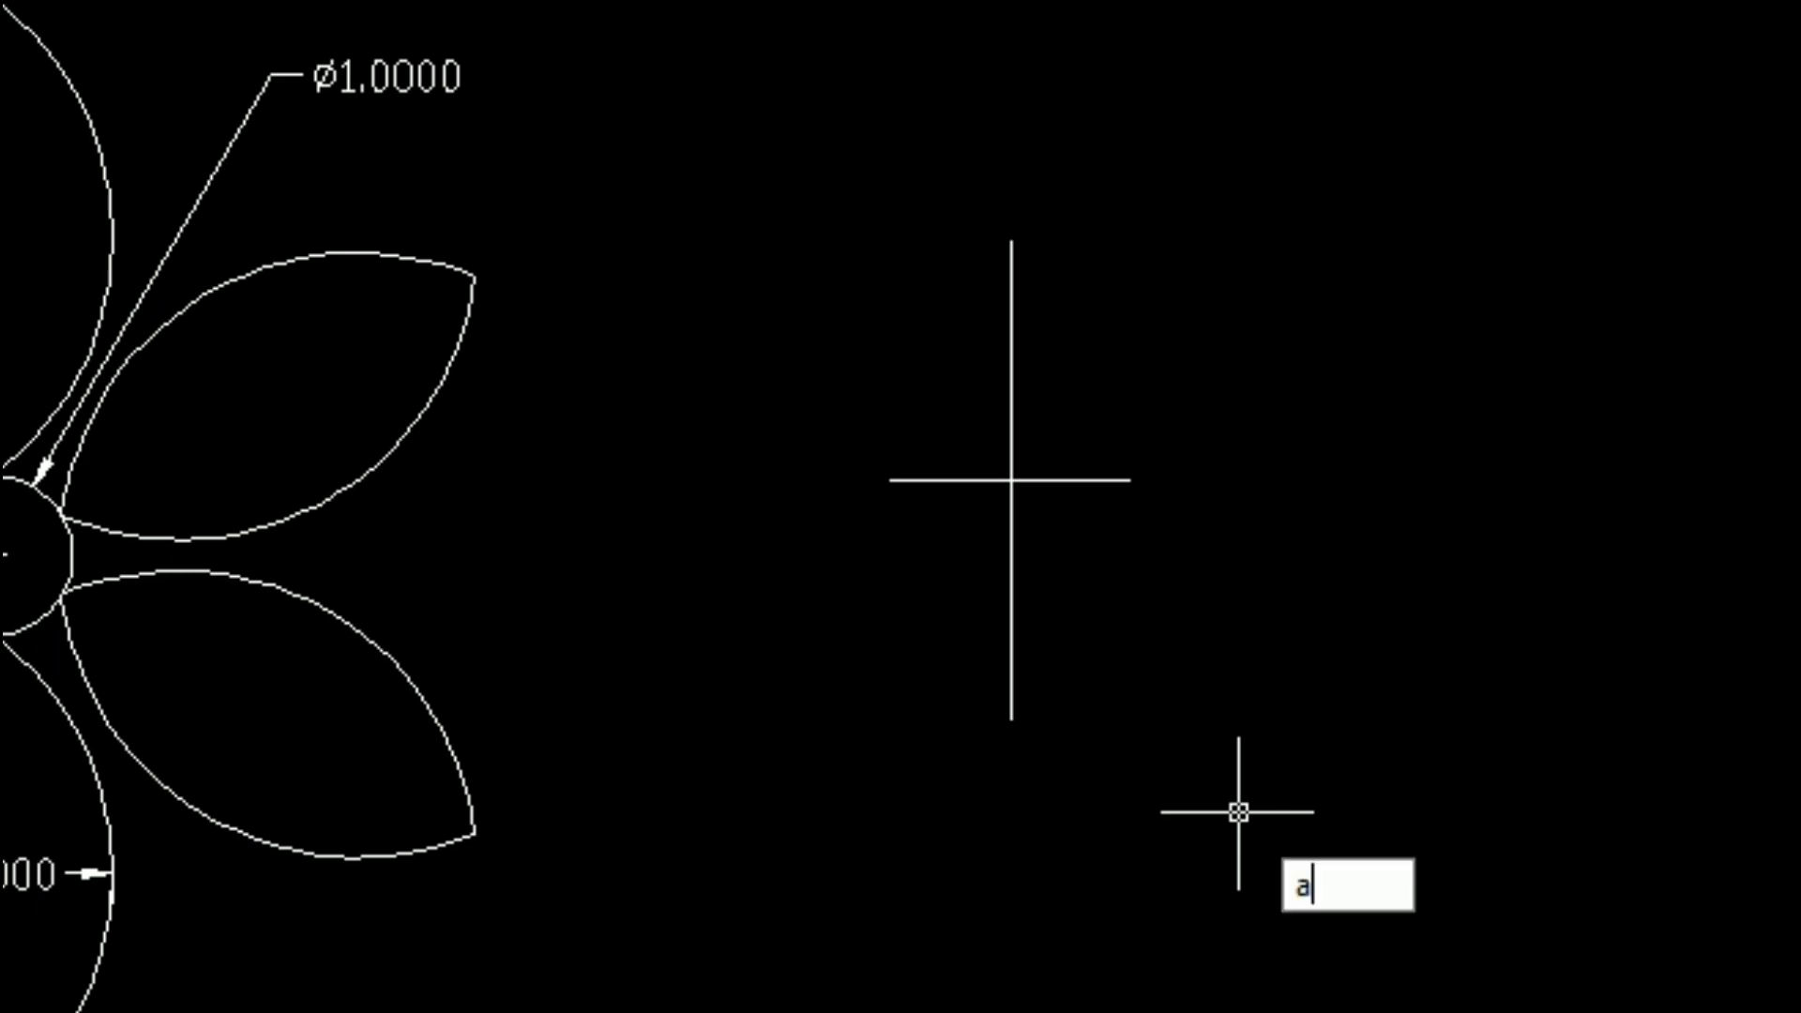
{"action": "key", "text": "Return"}
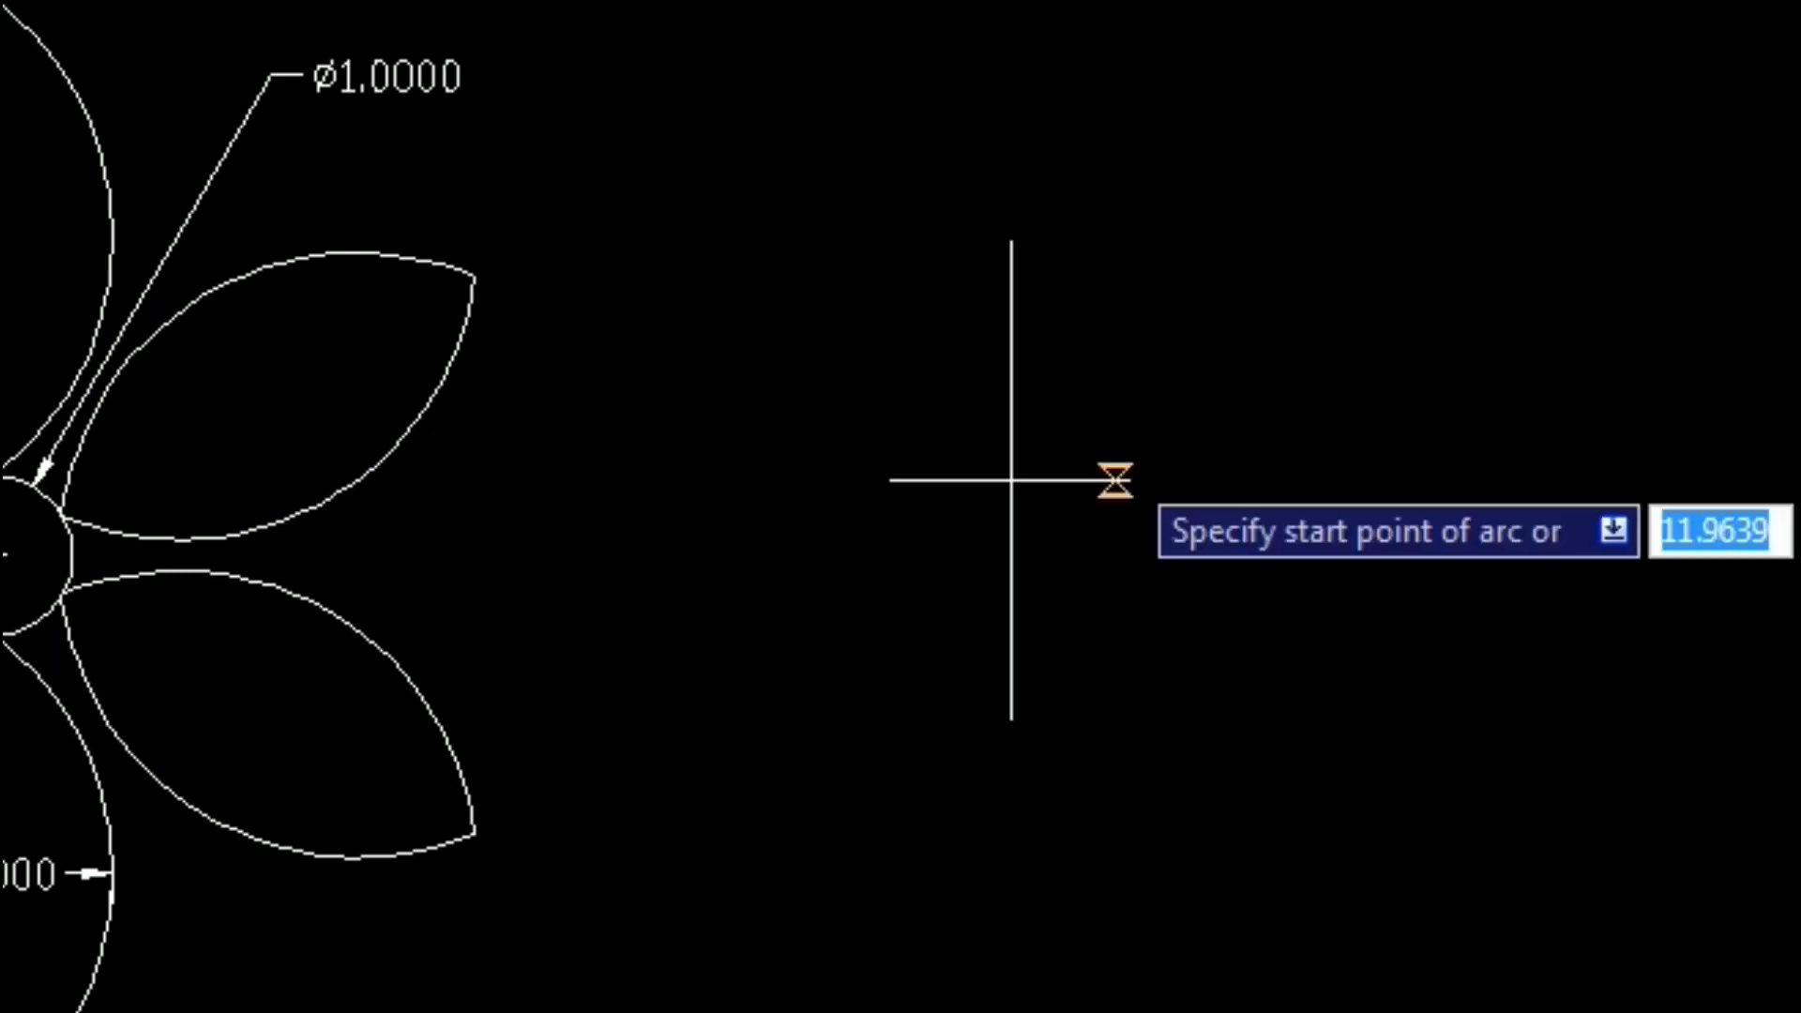
{"action": "left_click", "coordinate": [1013, 240]}
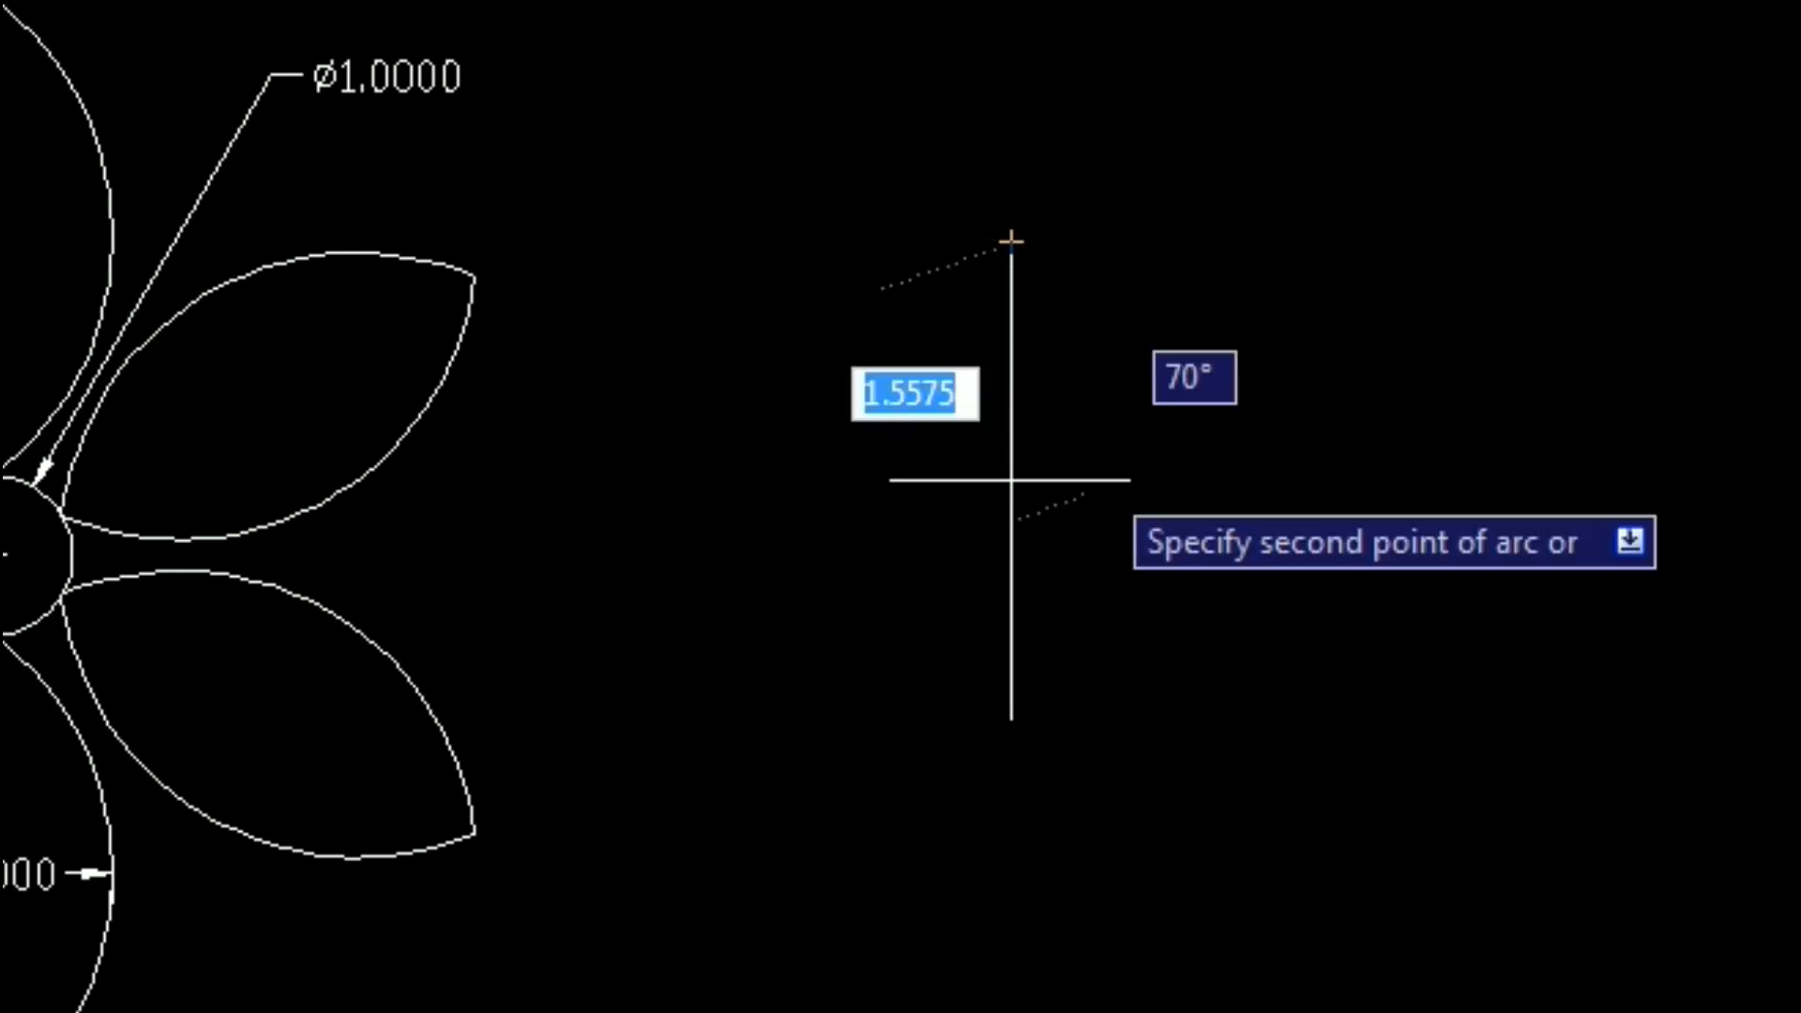
{"action": "left_click", "coordinate": [1129, 481]}
{"action": "left_click", "coordinate": [1011, 720]}
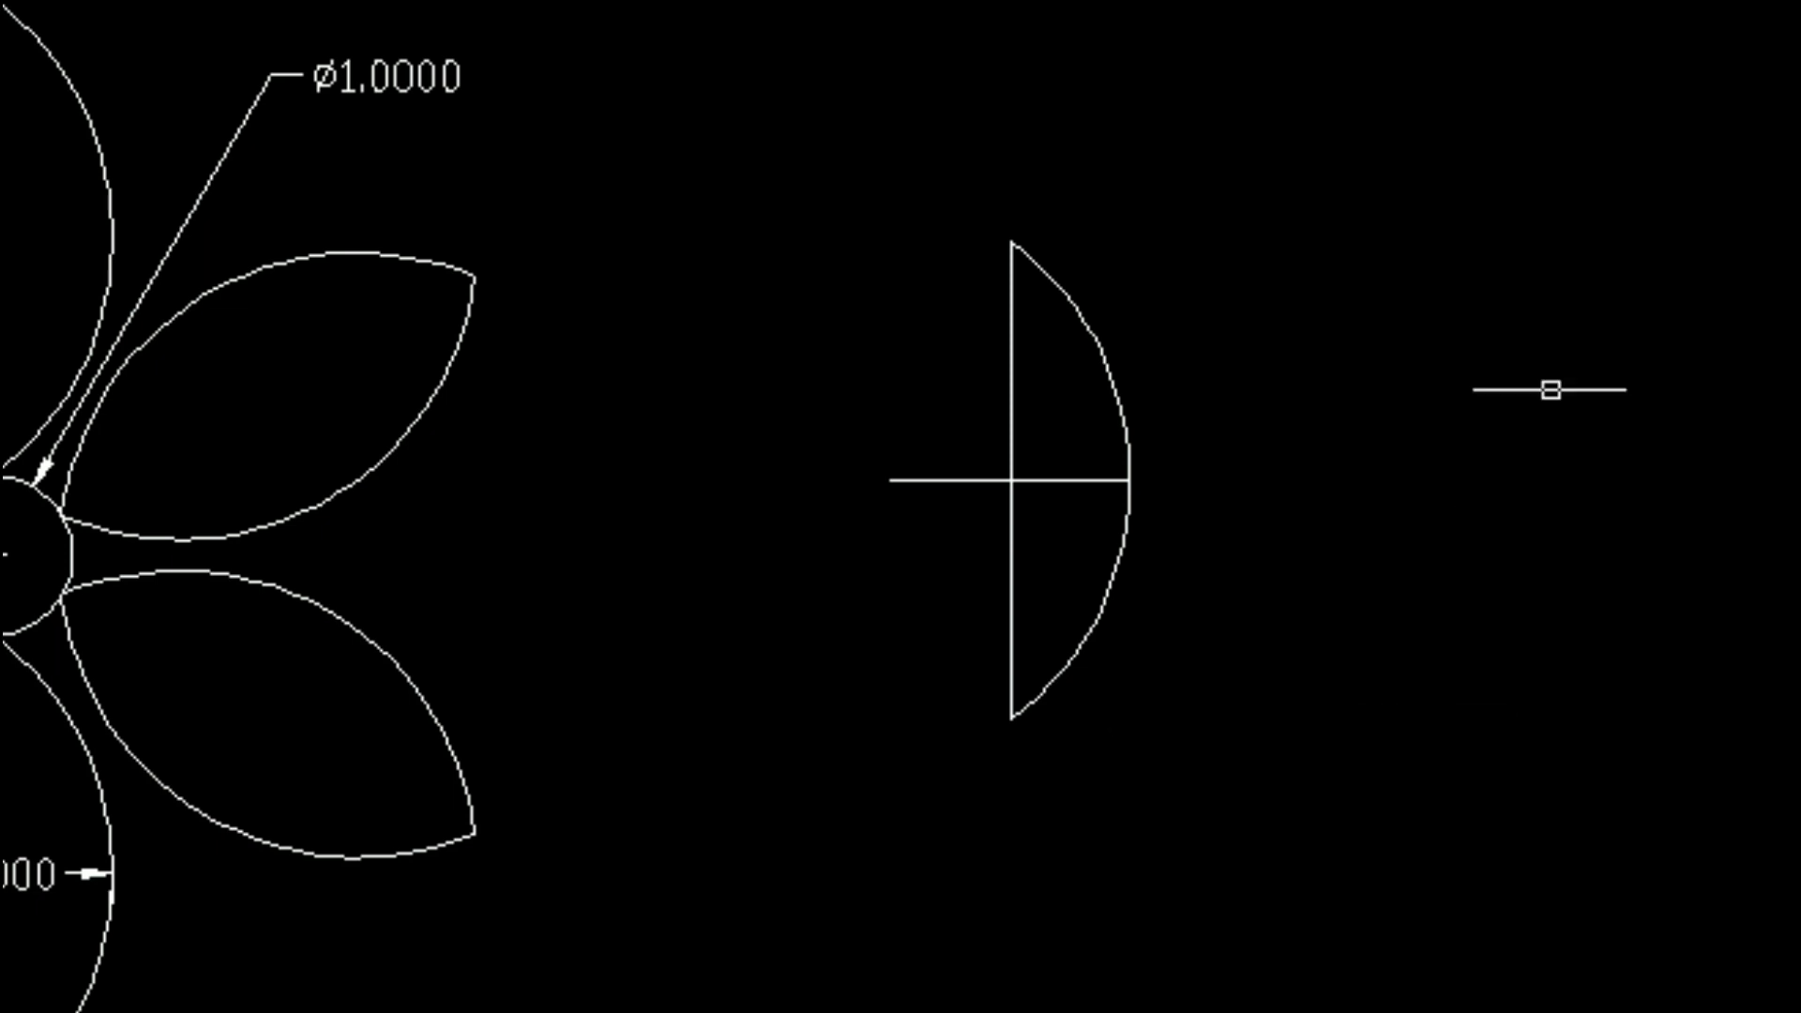
Draw a matching three-point arc from the vertical line's upper end through the left horizontal line's outer end to its lower end
{"action": "type", "text": "a"}
{"action": "key", "text": "Return"}
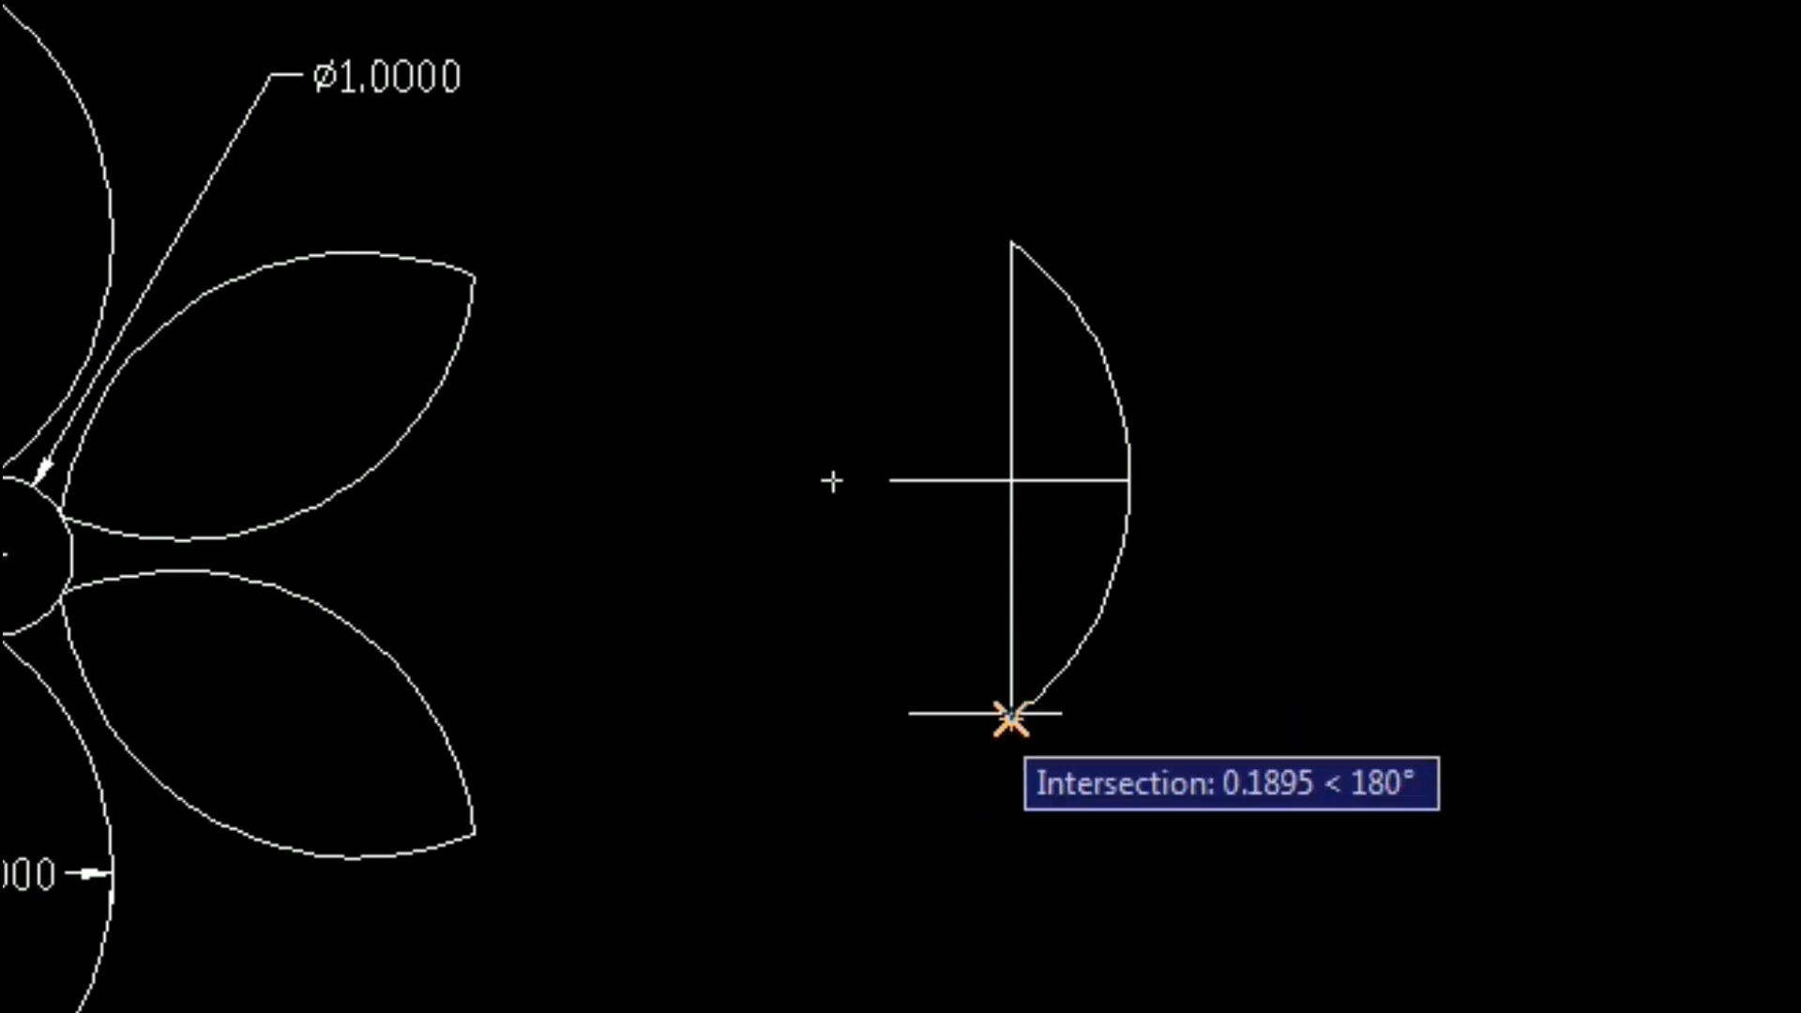
{"action": "left_click", "coordinate": [1011, 244]}
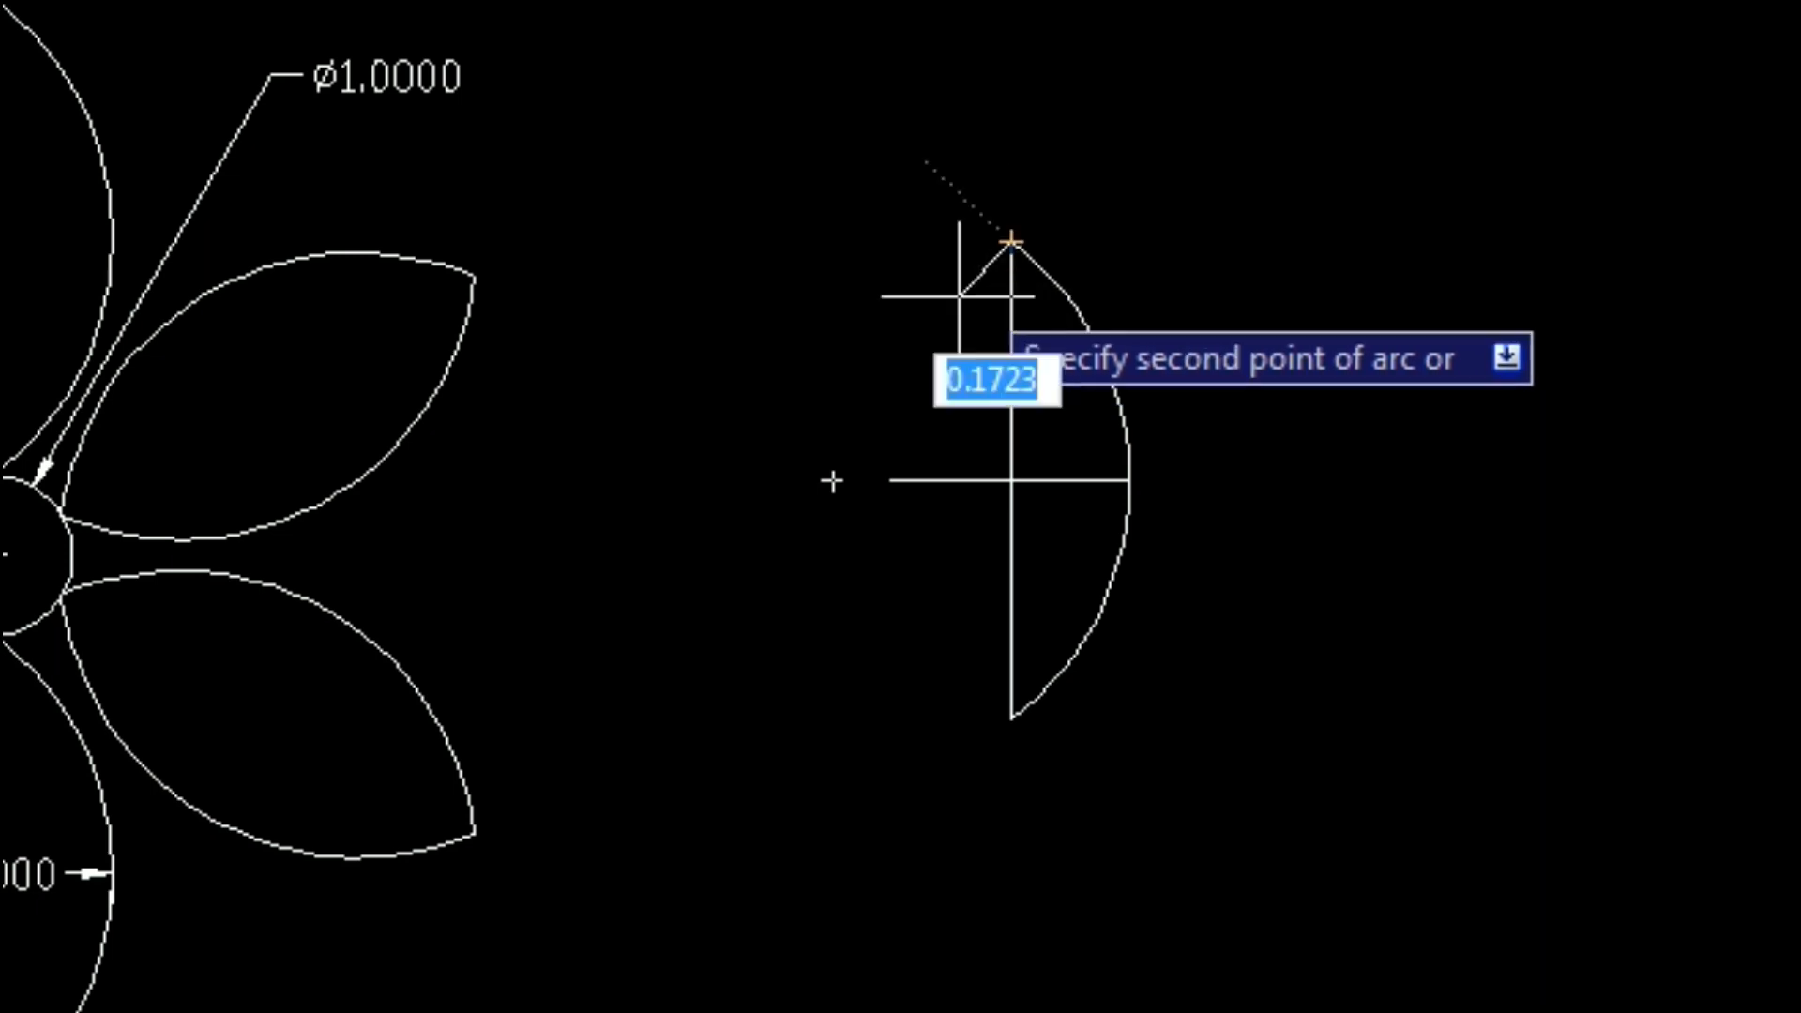
{"action": "left_click", "coordinate": [890, 480]}
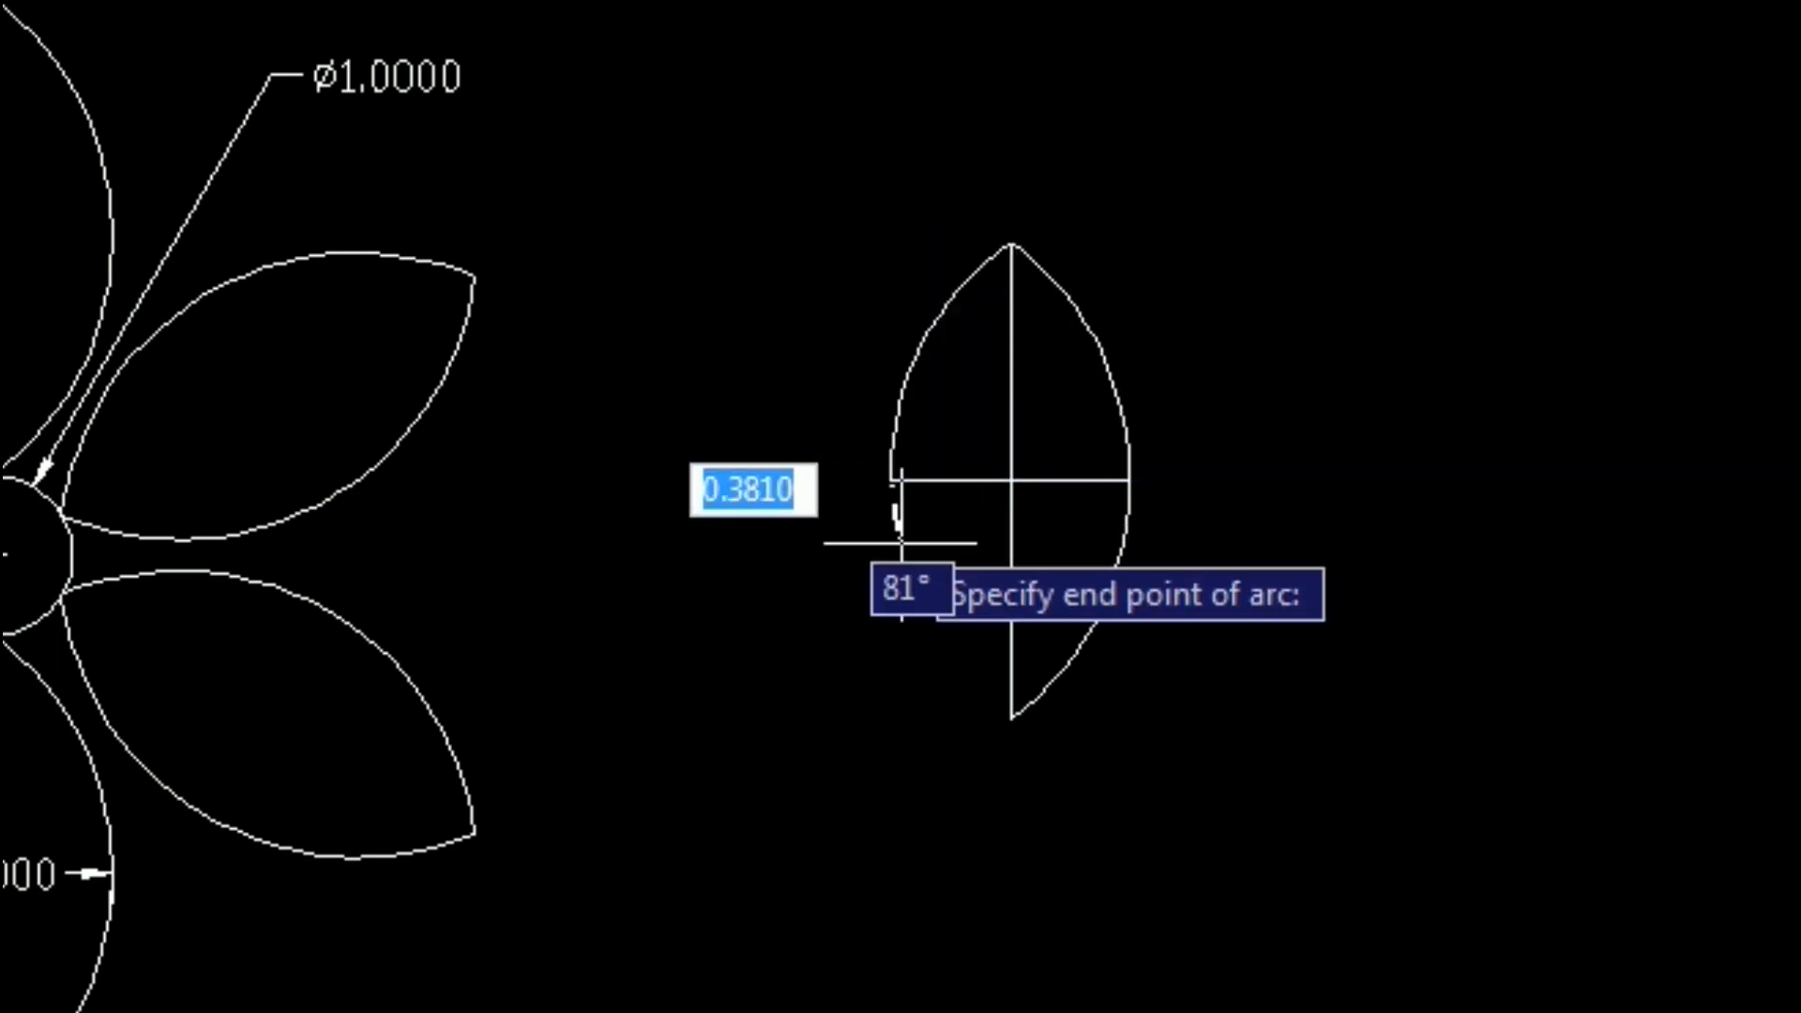
{"action": "left_click", "coordinate": [1010, 720]}
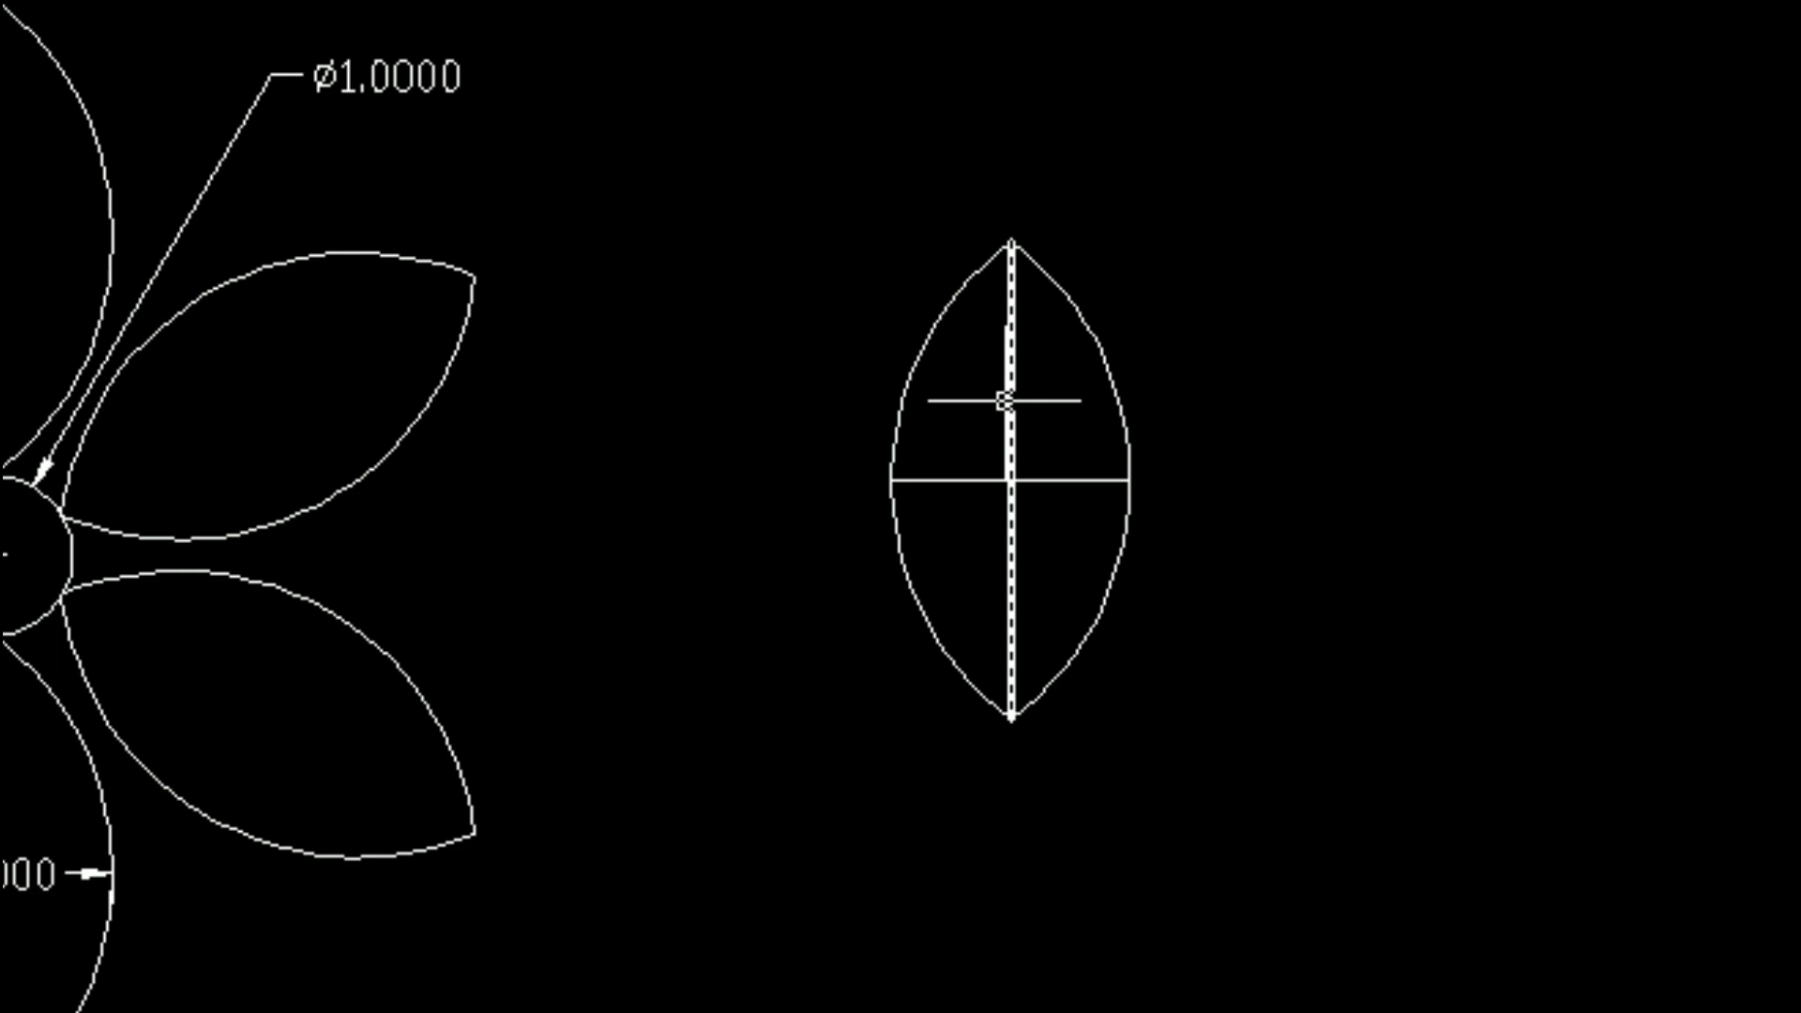
Select the vertical construction line inside the new petal
{"action": "left_click", "coordinate": [1009, 338]}
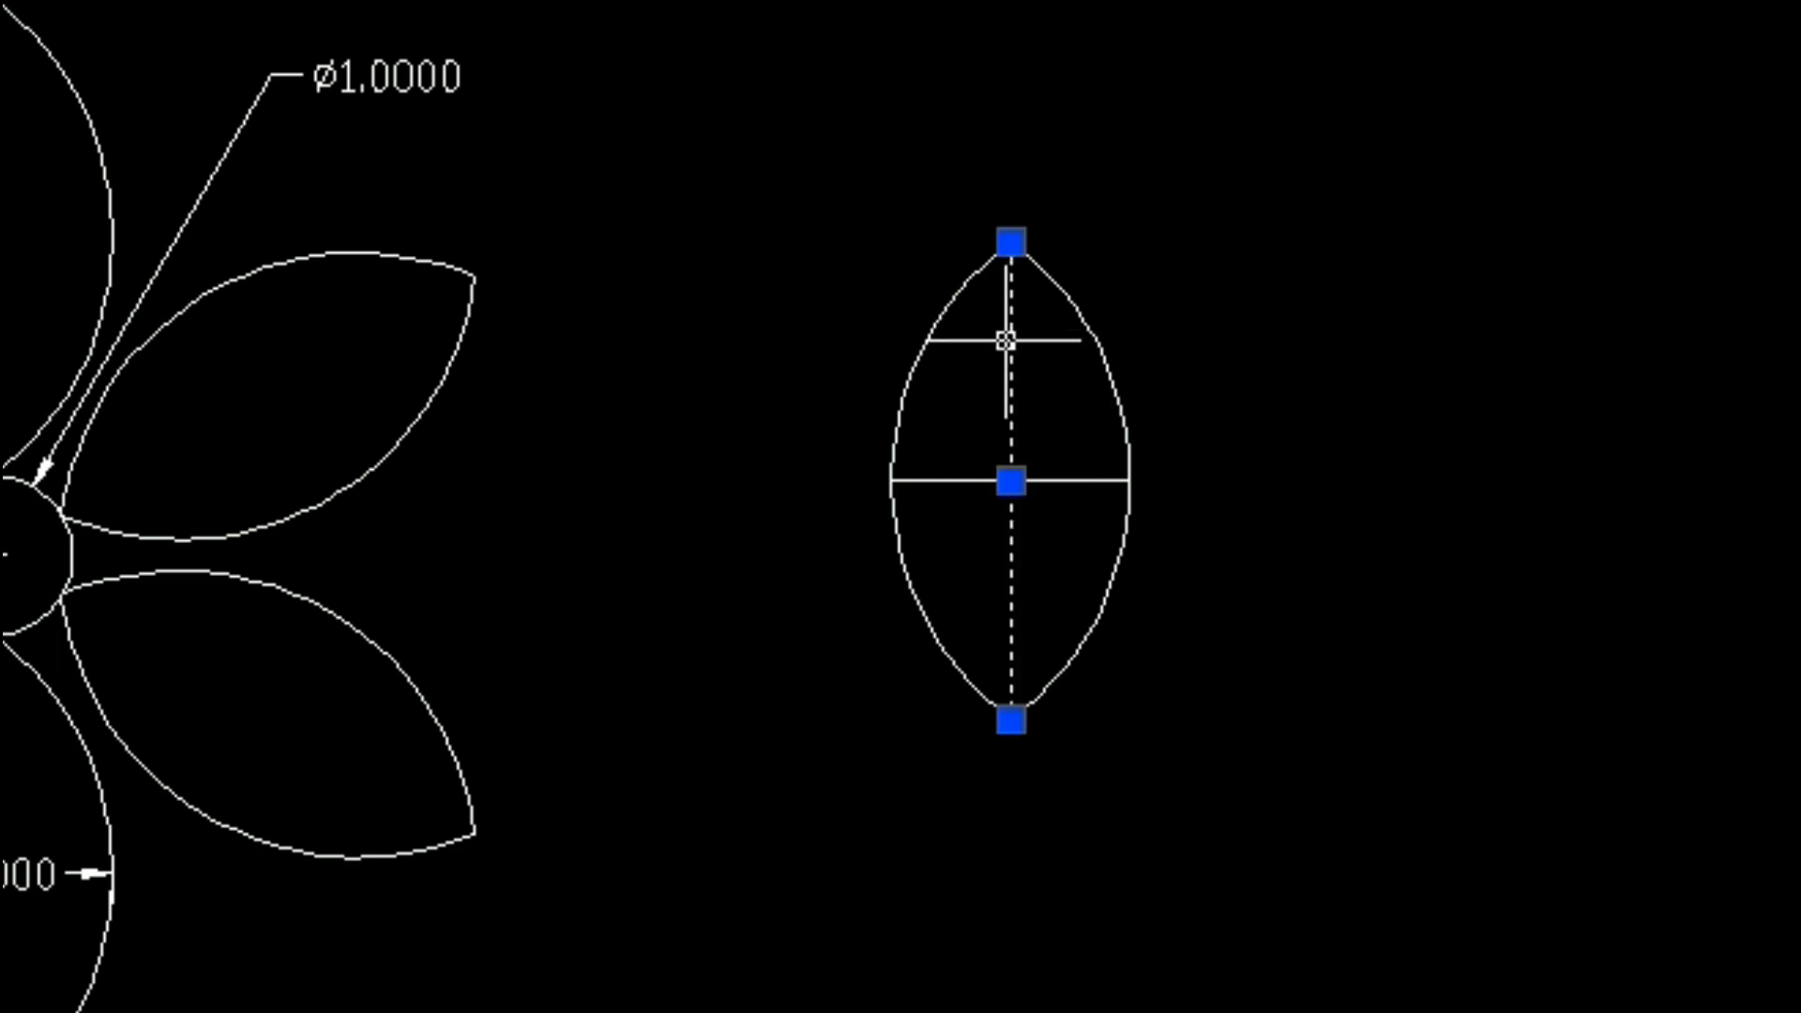